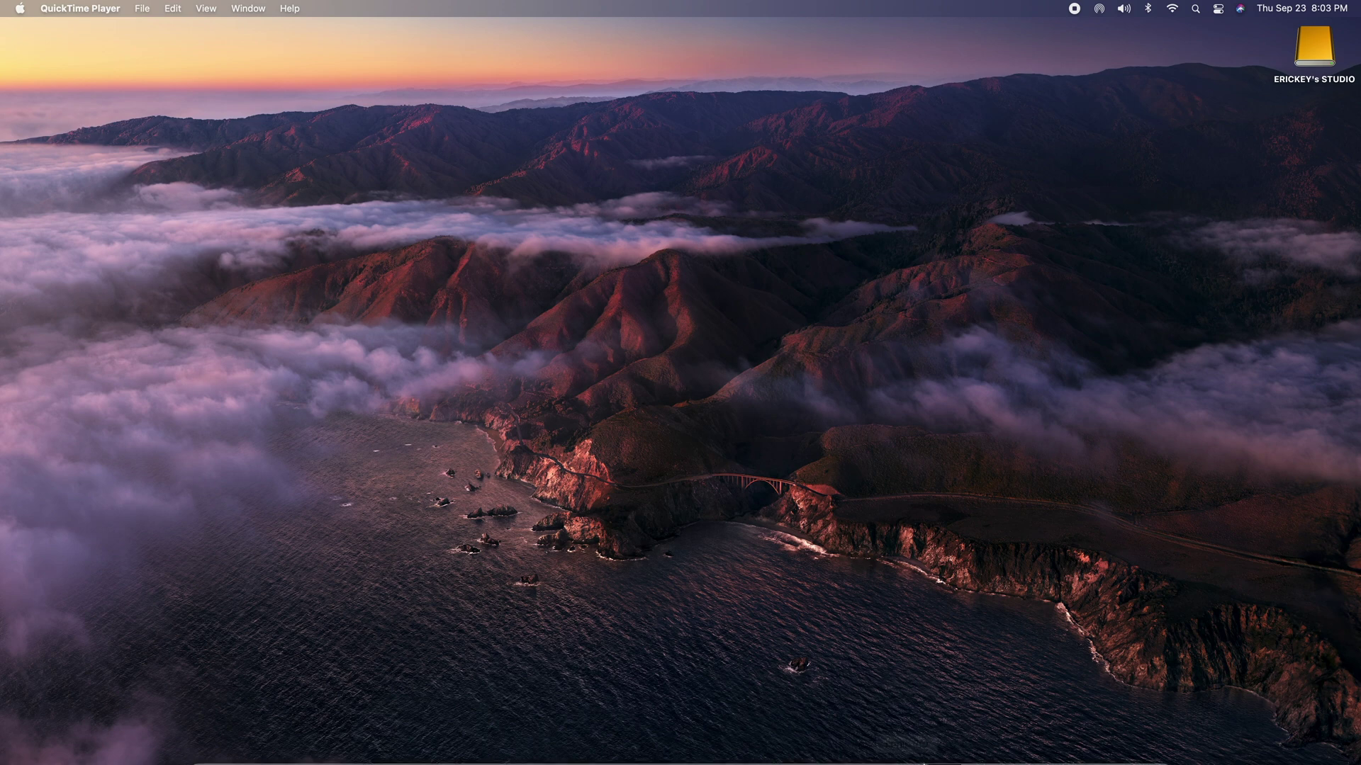
Open the Guitarz concert from MainStage's recent concerts list in the Dock
mouse_move(921, 762)
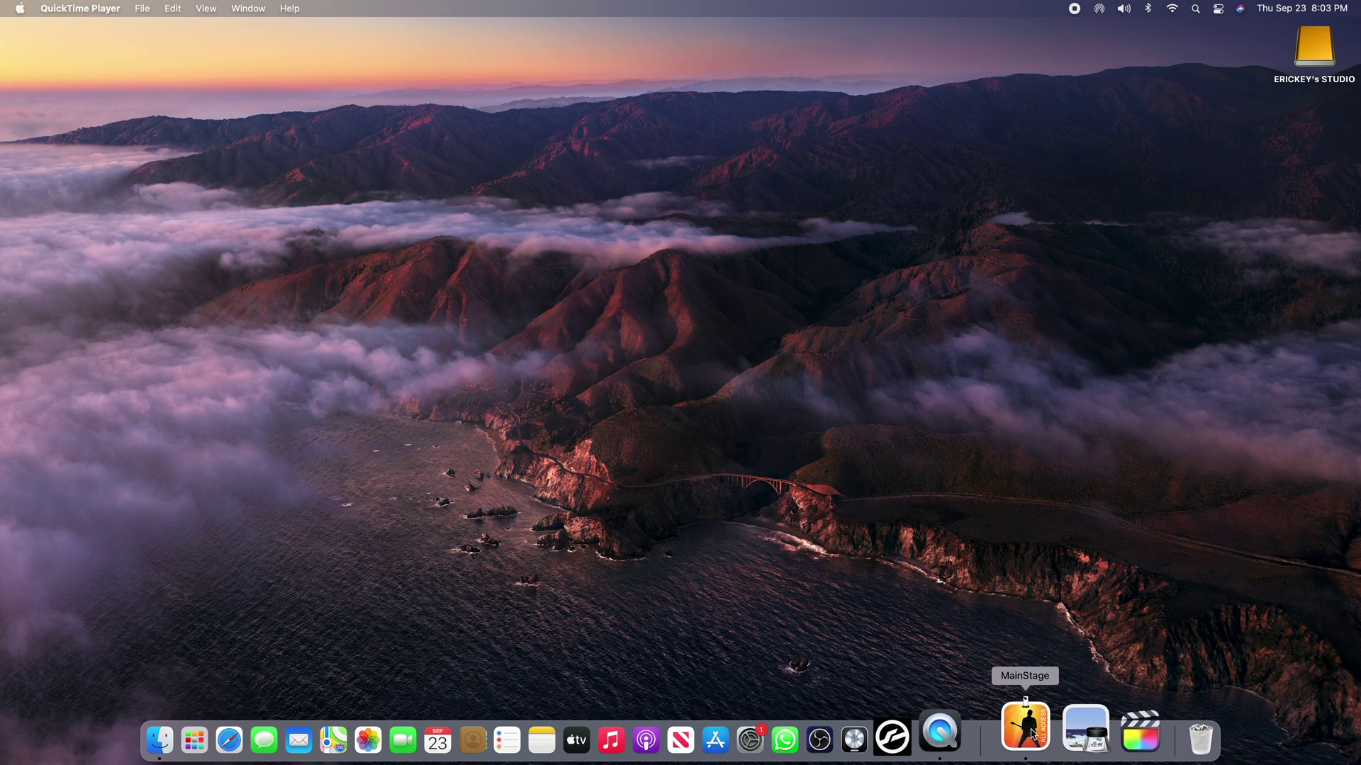
right_click(1031, 734)
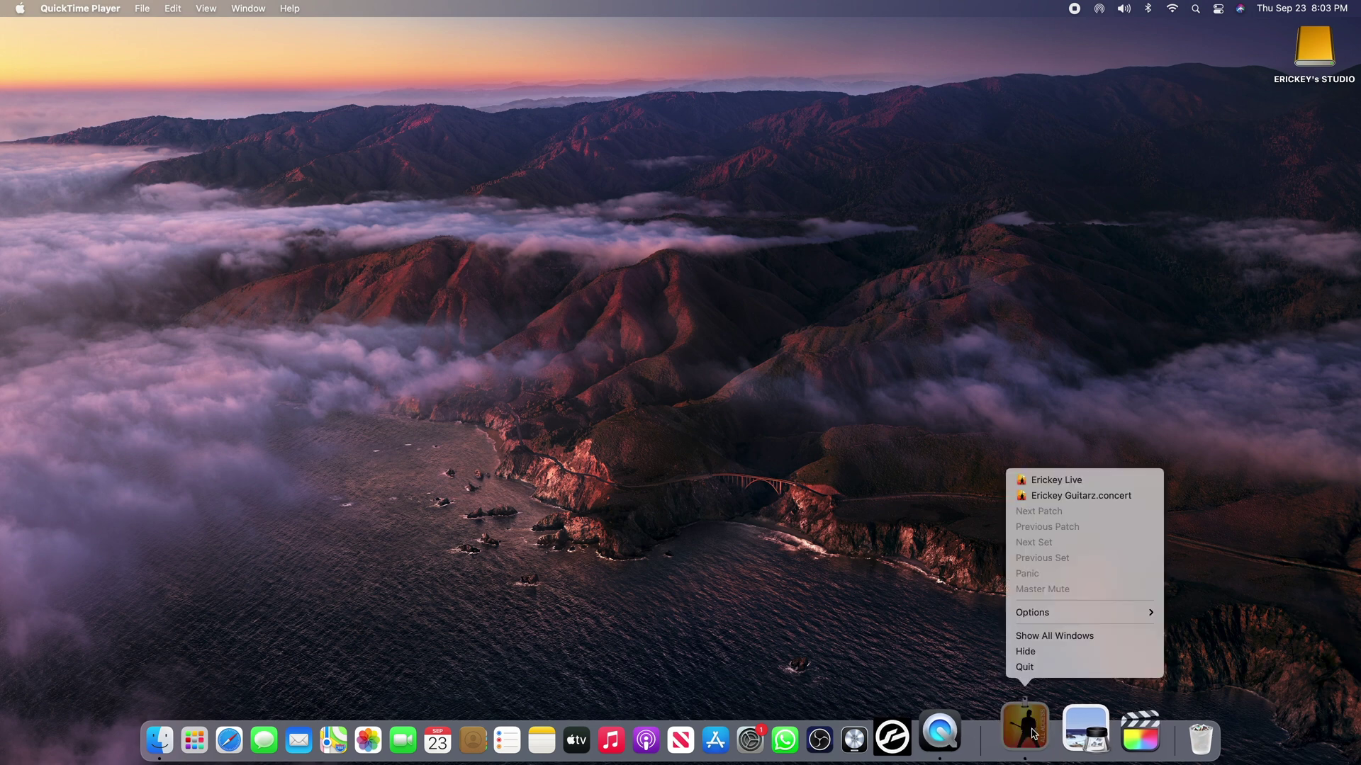
click(1068, 495)
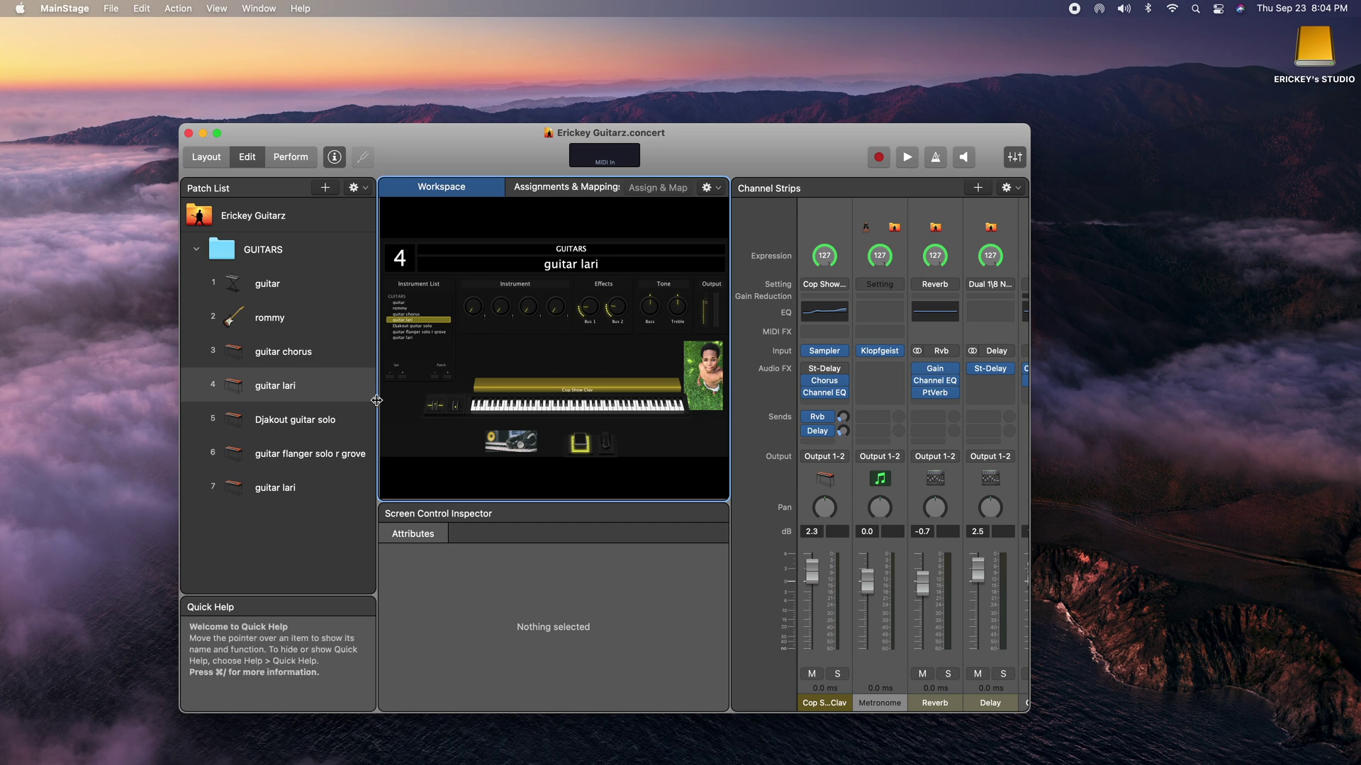
Move the concert window right and load patch 3, guitar chorus
drag(312, 134, 621, 107)
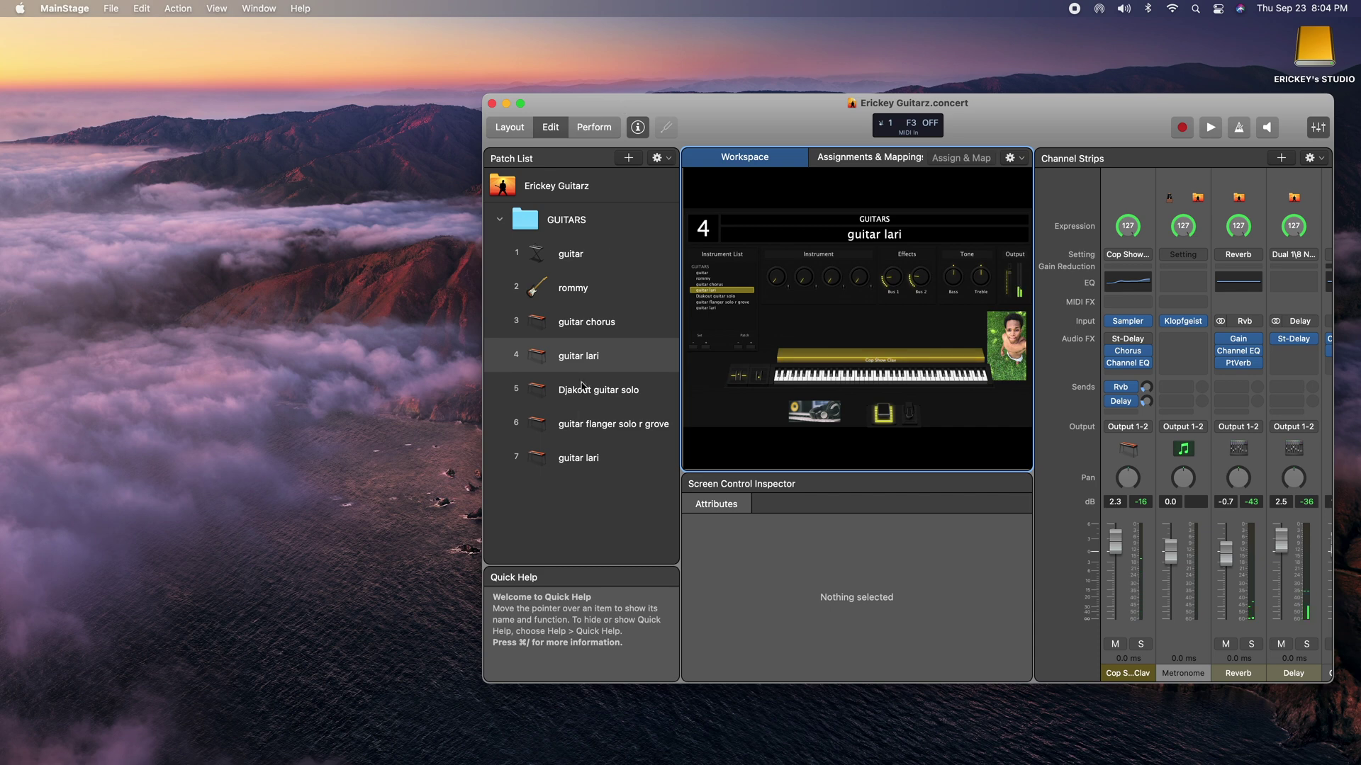
click(580, 328)
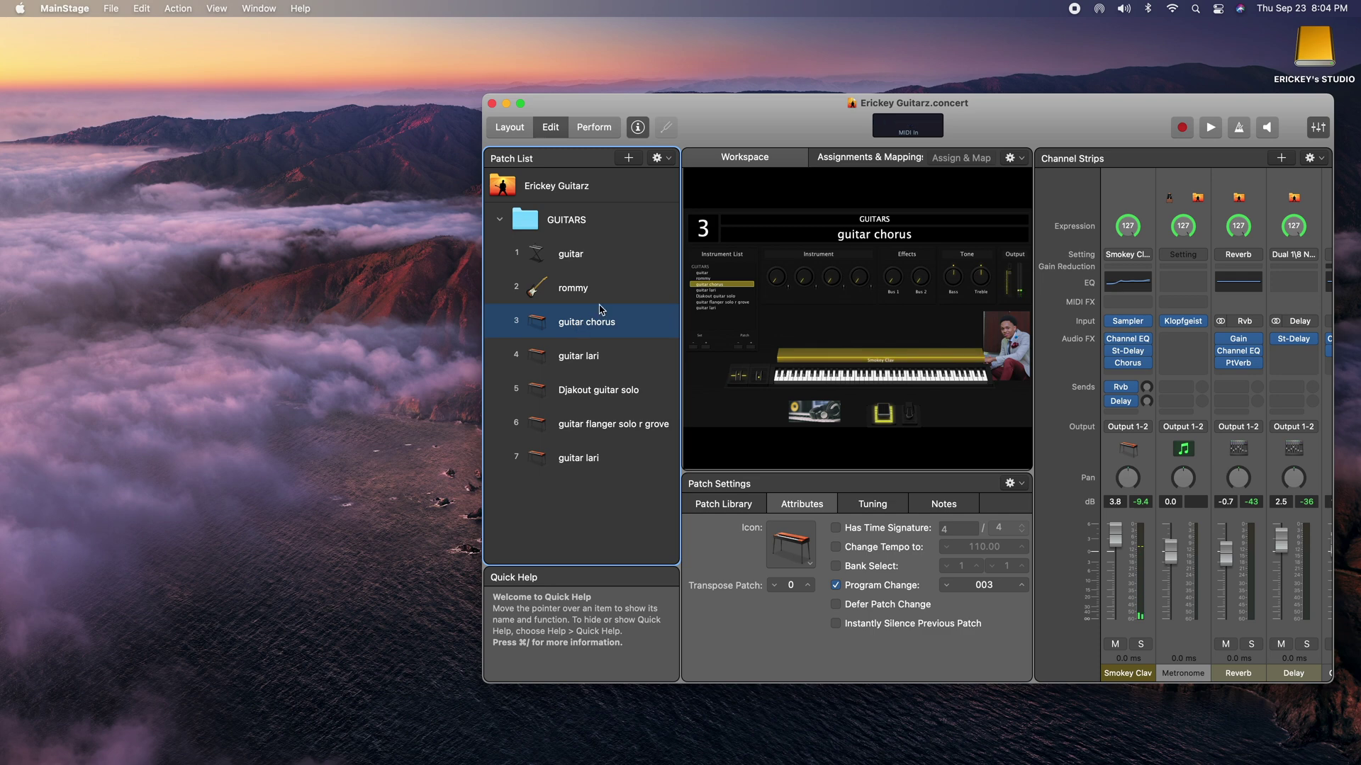
mouse_move(386, 759)
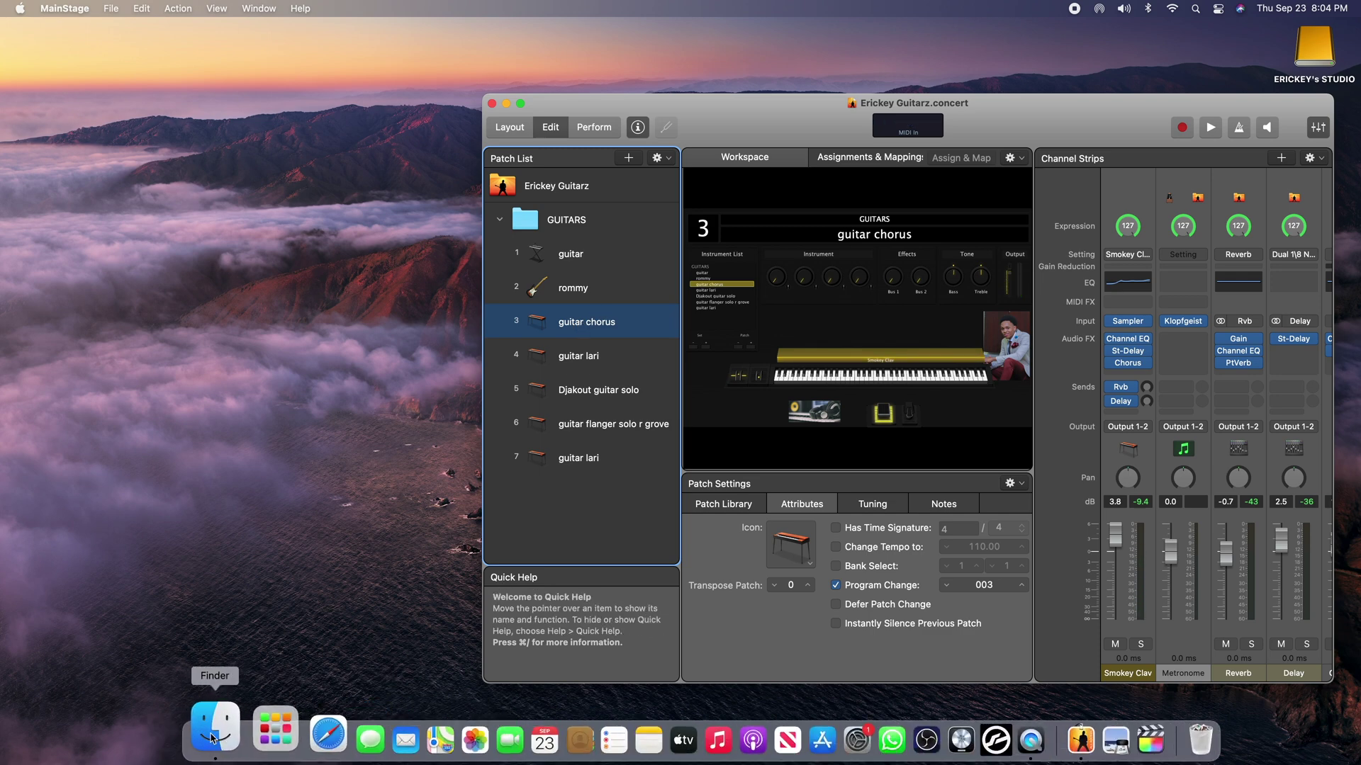
In Finder, go to Music > Audio Music Apps > Patches > Instrument
click(211, 738)
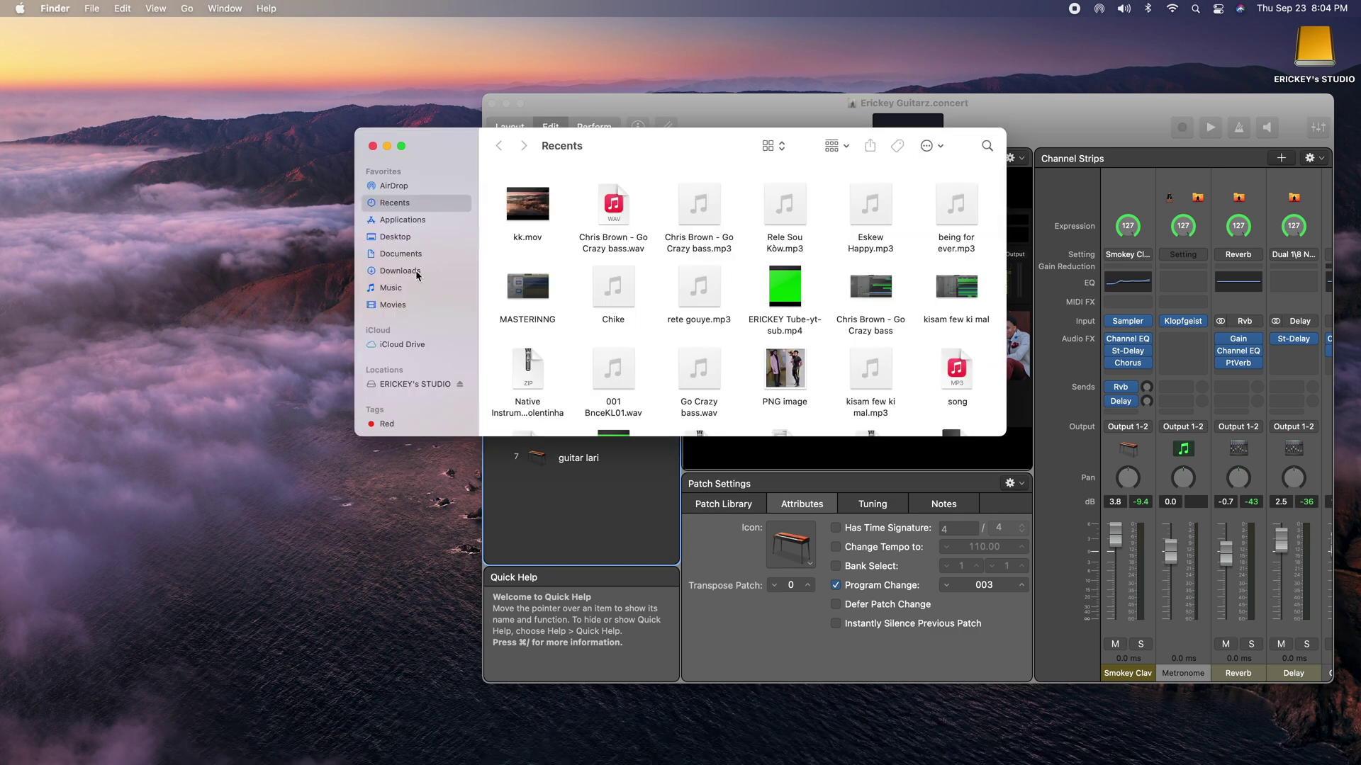
click(398, 290)
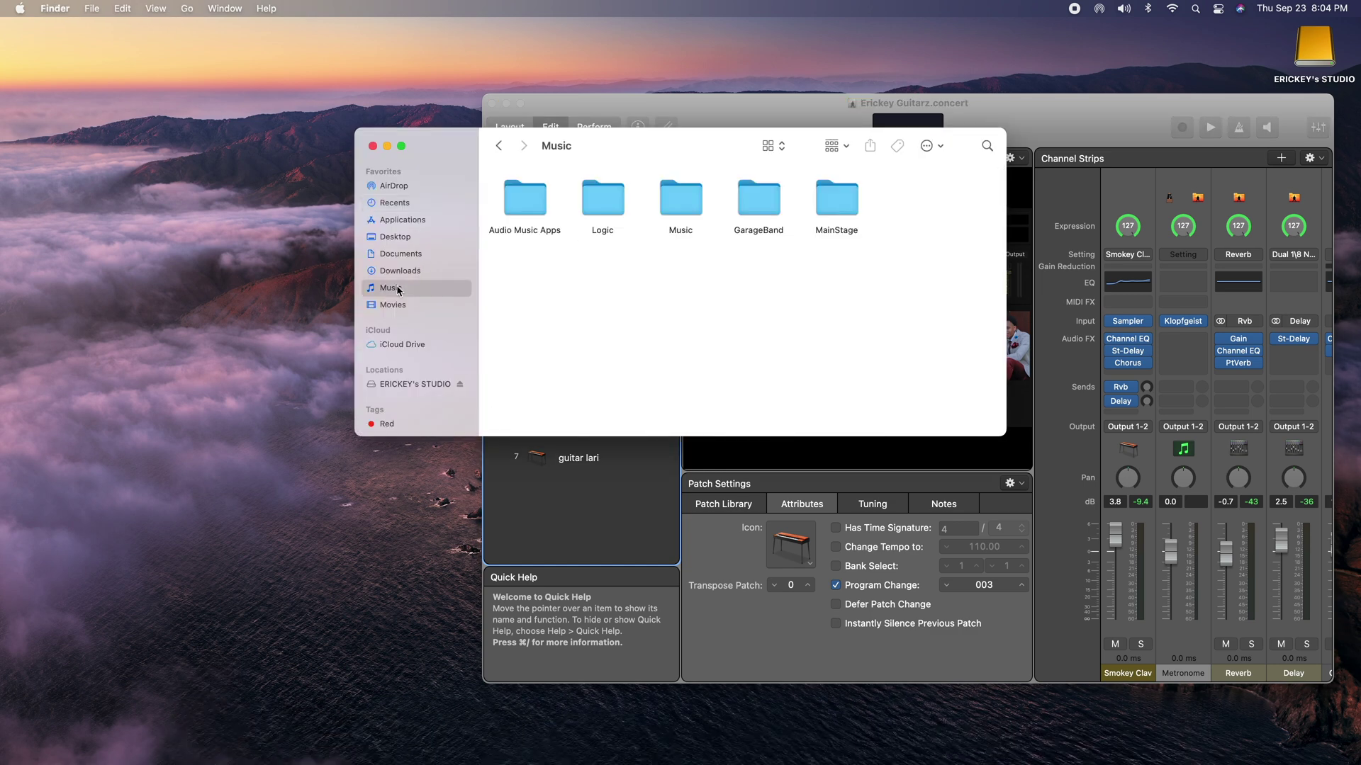
double_click(530, 211)
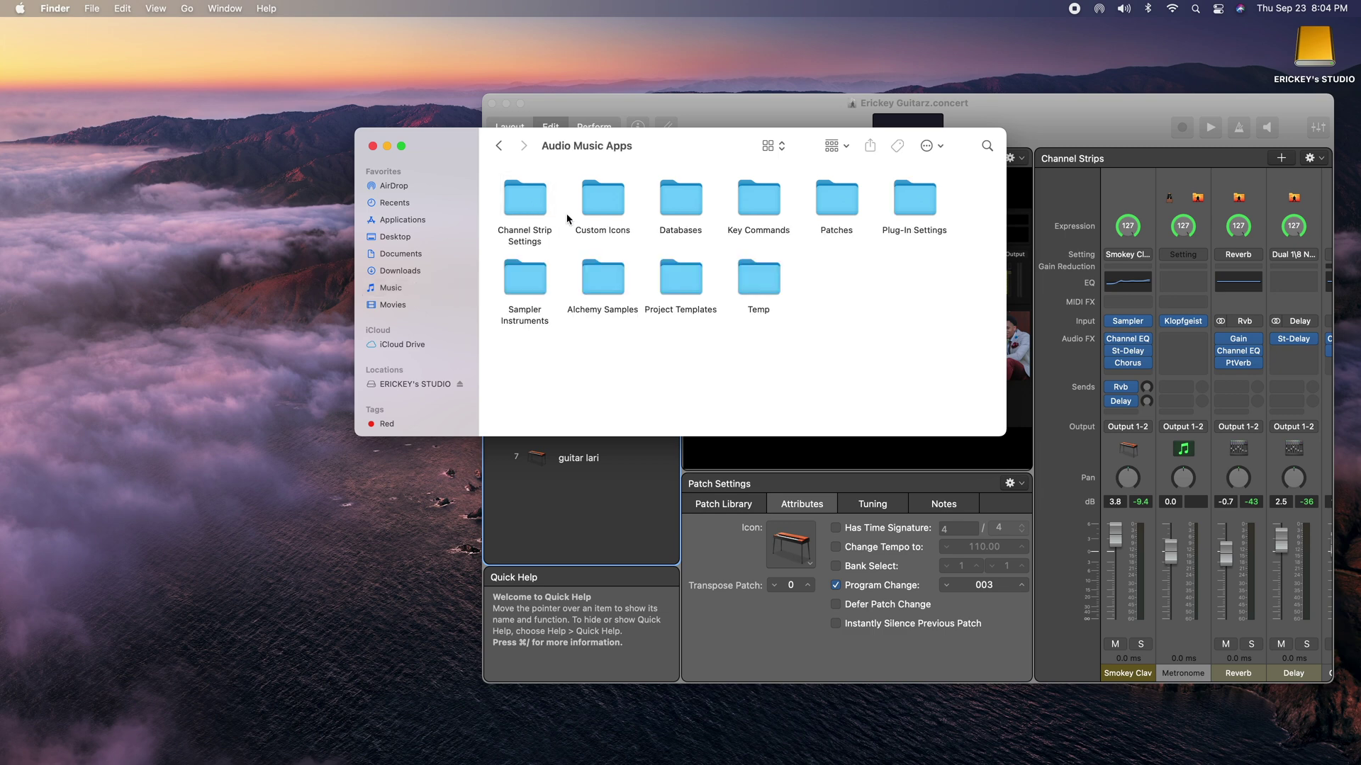
click(841, 207)
double_click(840, 207)
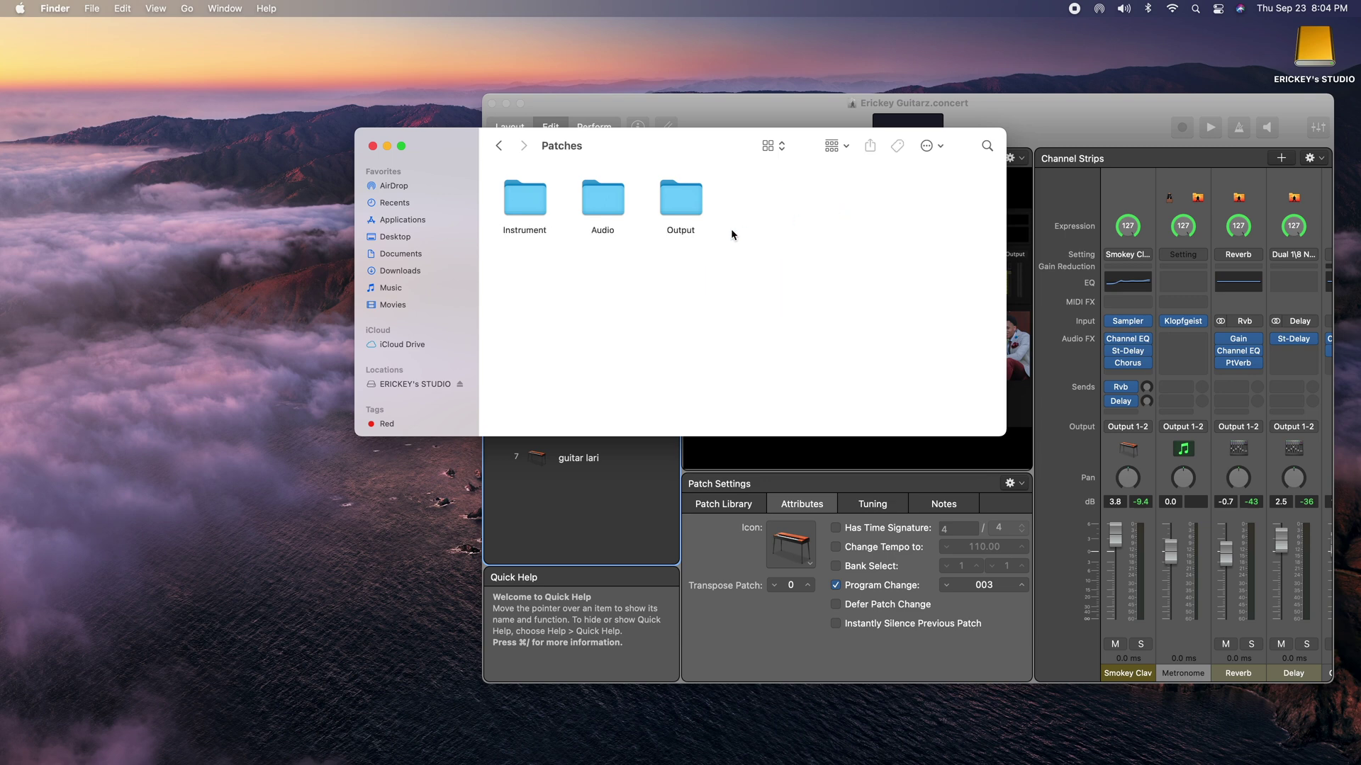
double_click(530, 213)
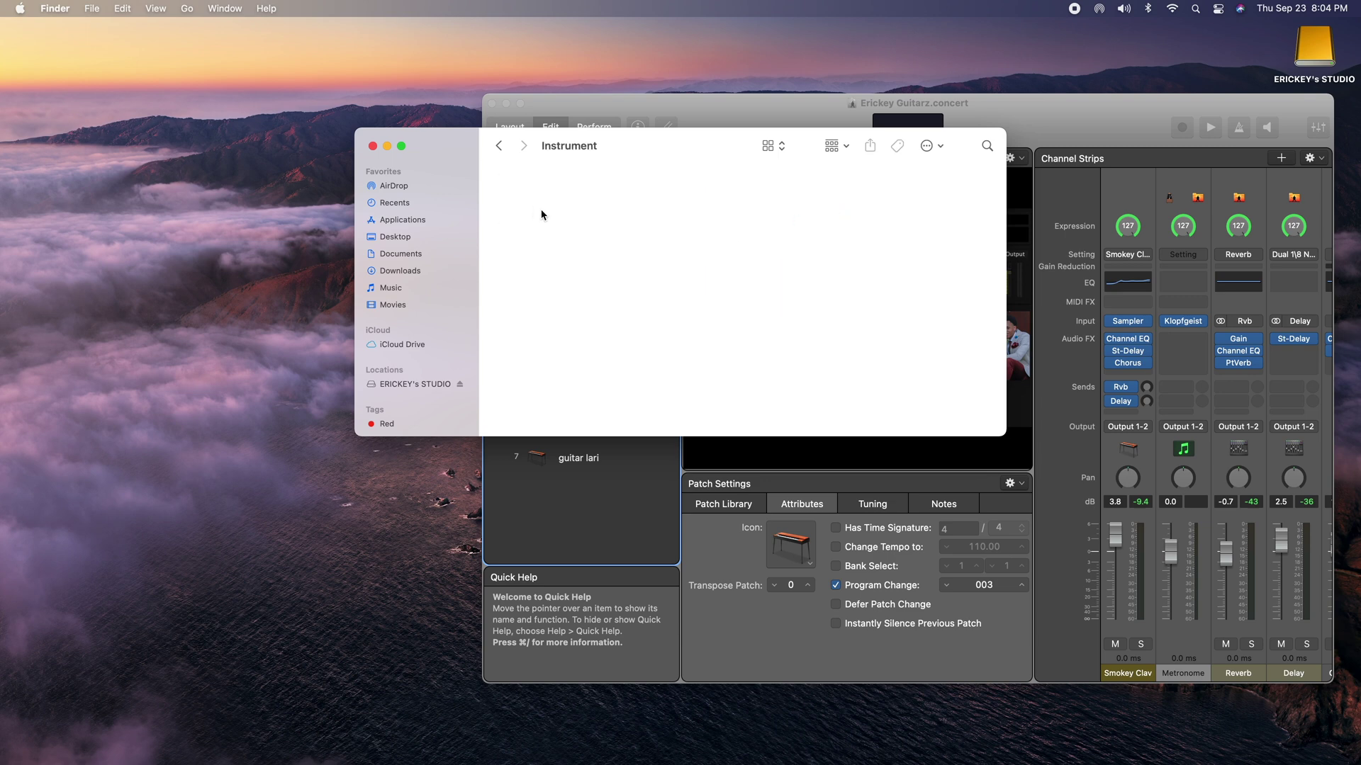
Create a new folder named 'Mainstage' inside Instrument and open it
right_click(599, 226)
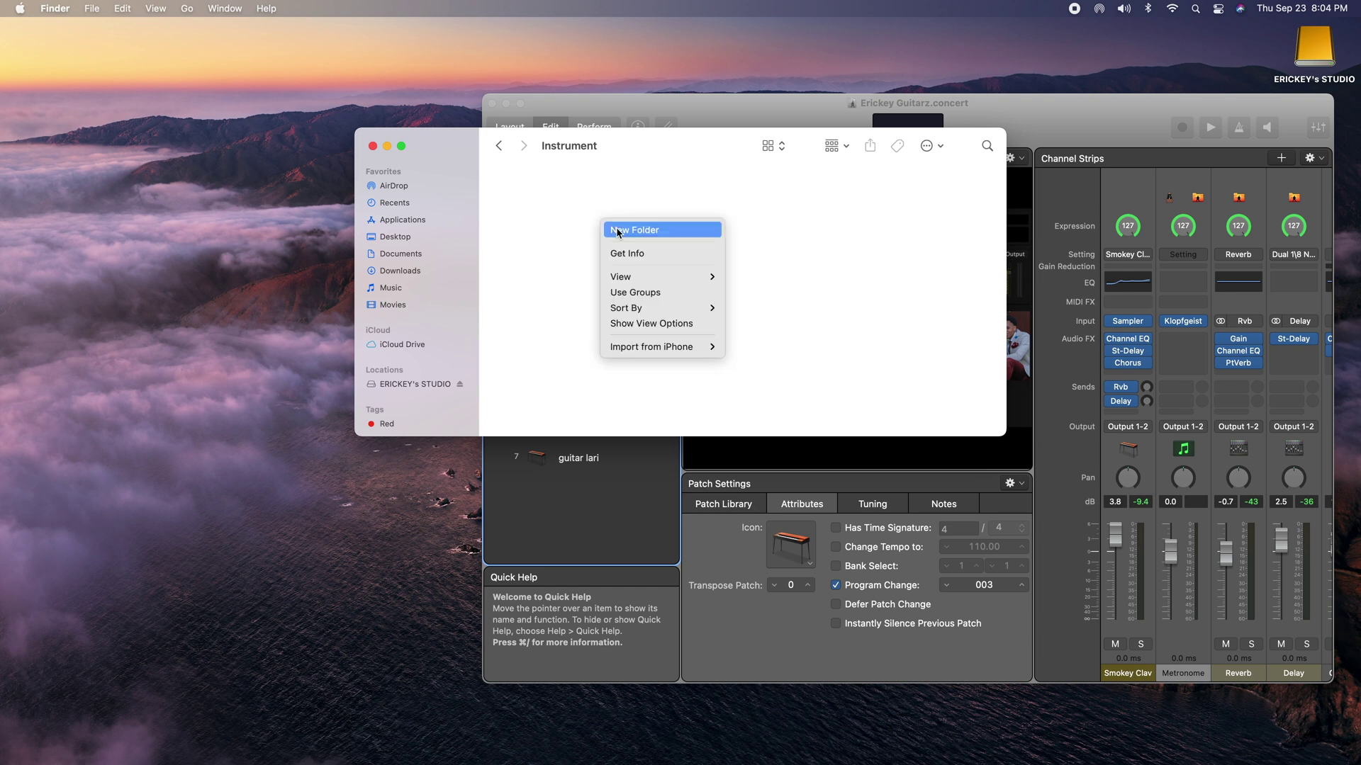
click(615, 226)
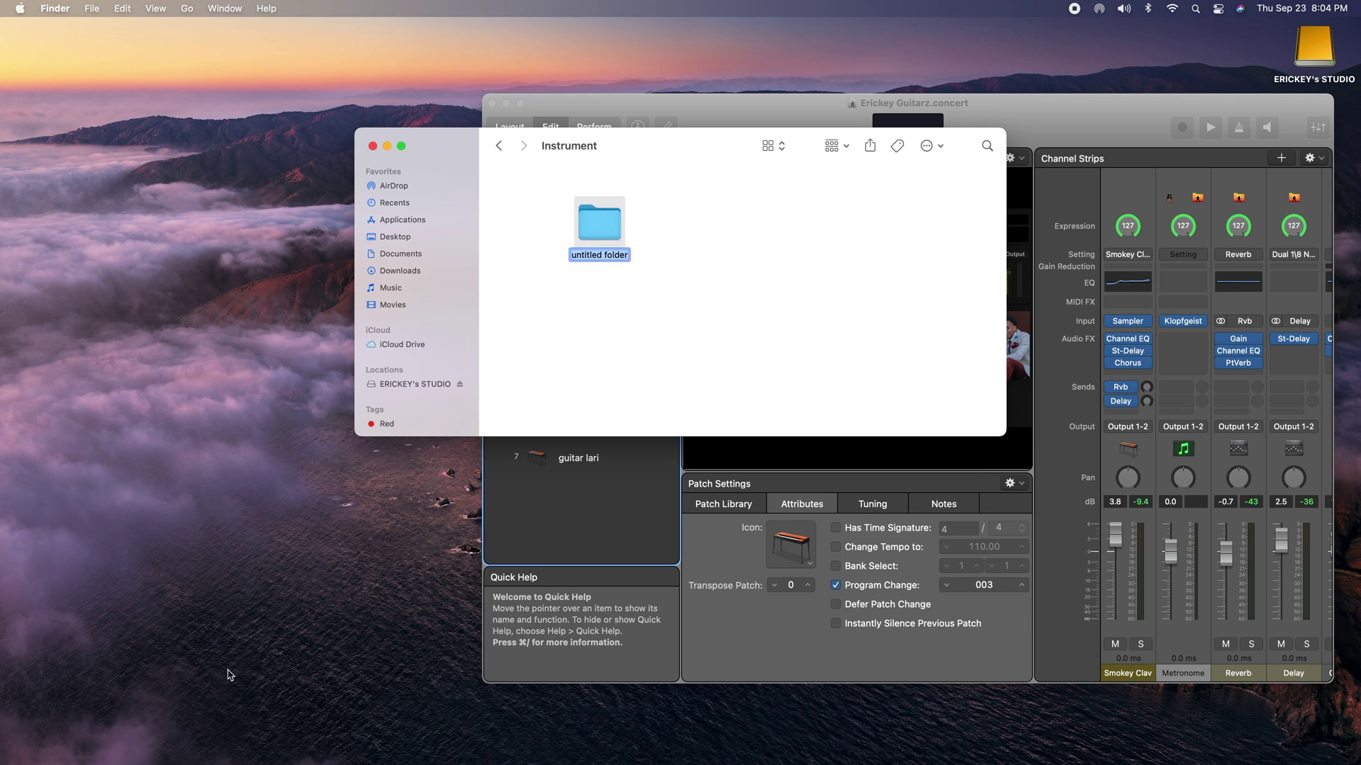
text(M)
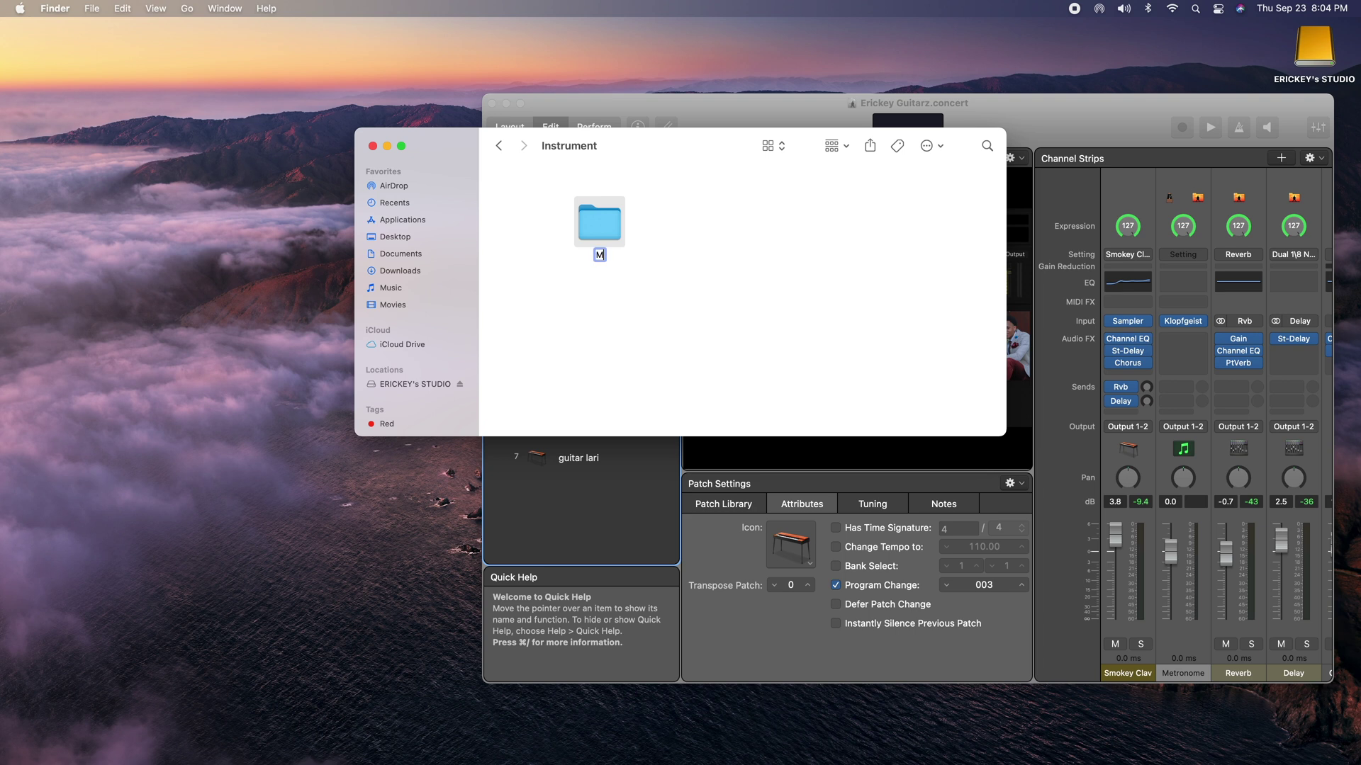
text(ainstage)
key(Return)
double_click(598, 222)
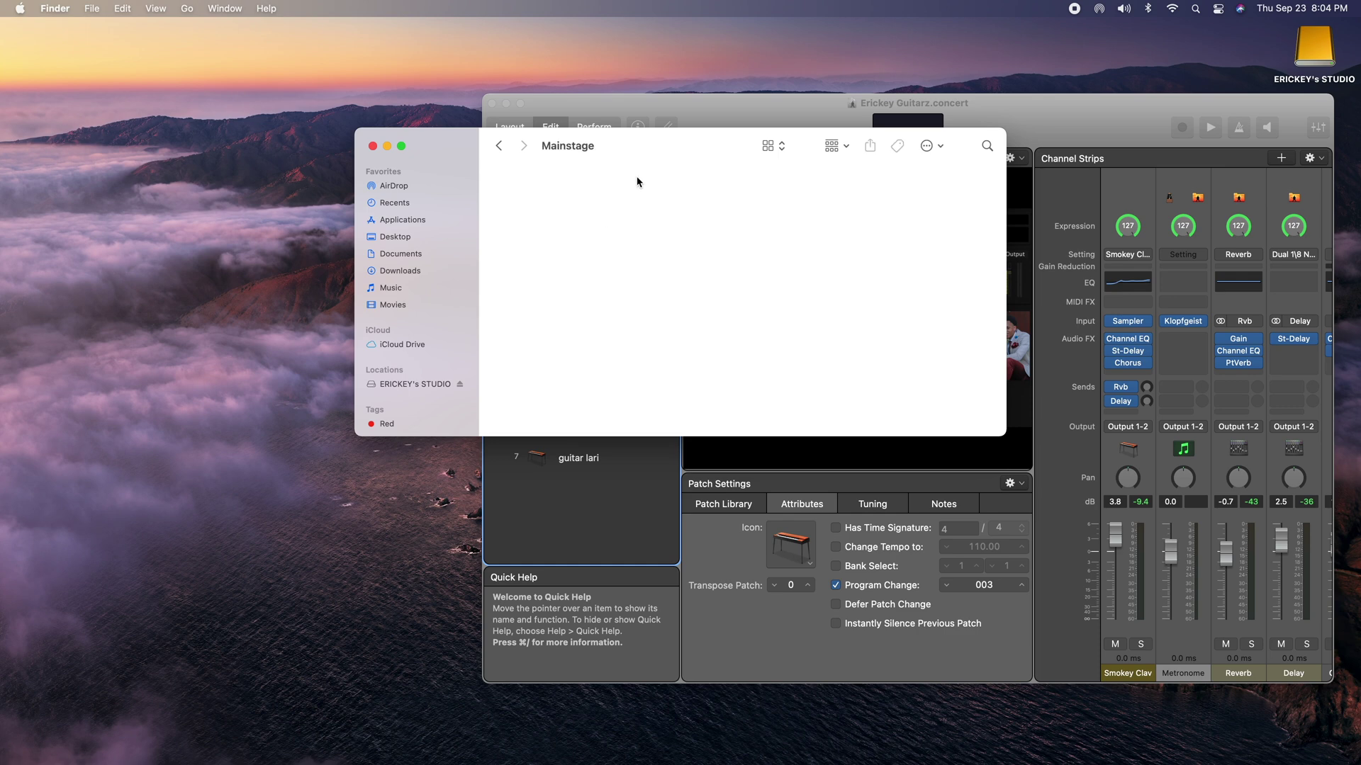
Arrange both windows and drag the guitar chorus patch into the Mainstage folder
drag(717, 145, 335, 62)
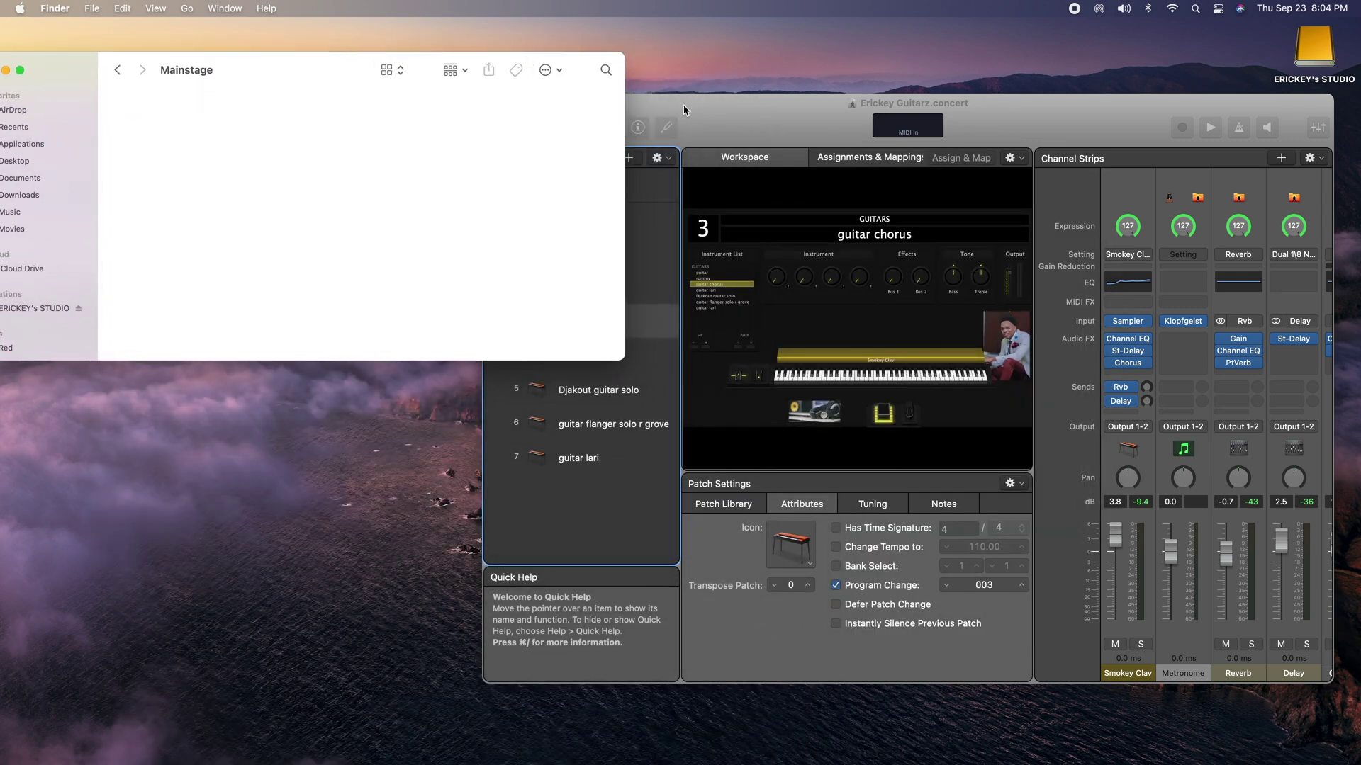
drag(686, 107, 855, 74)
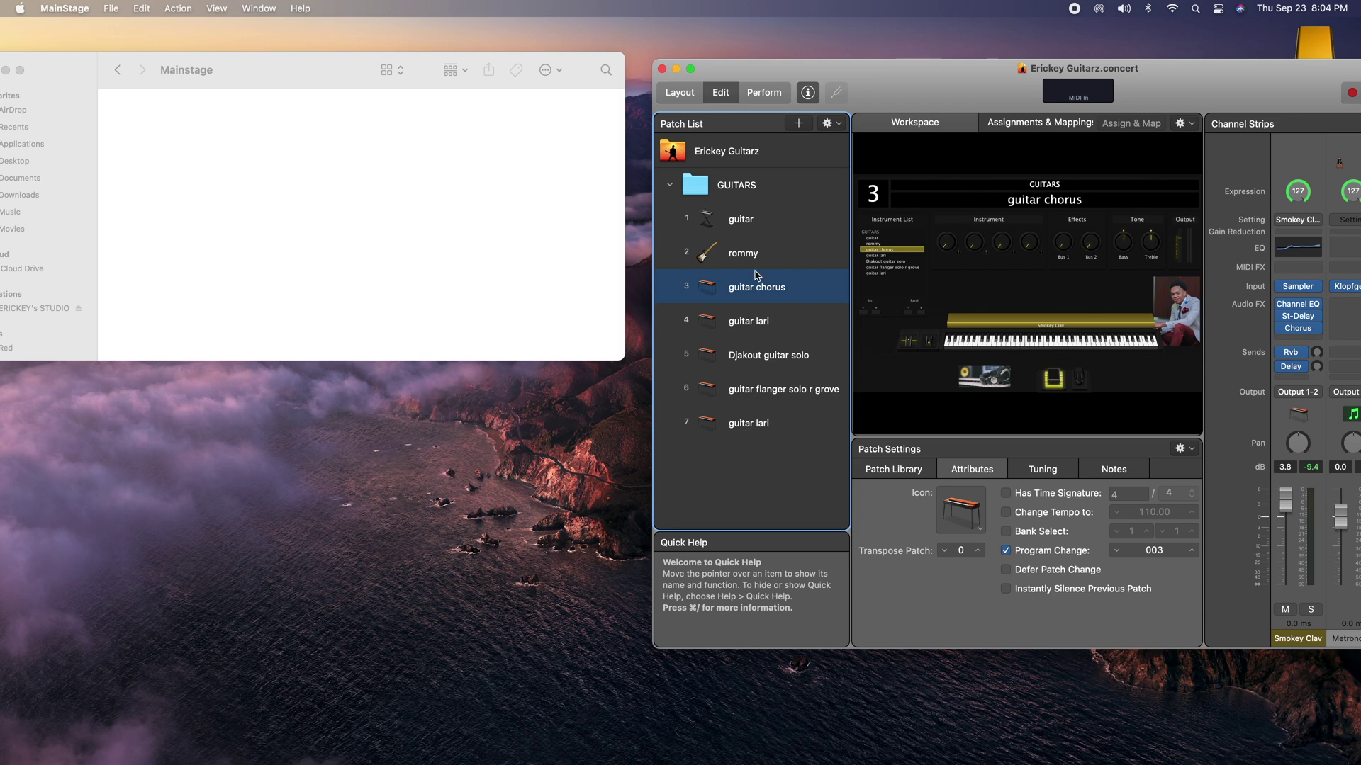
drag(758, 290, 186, 168)
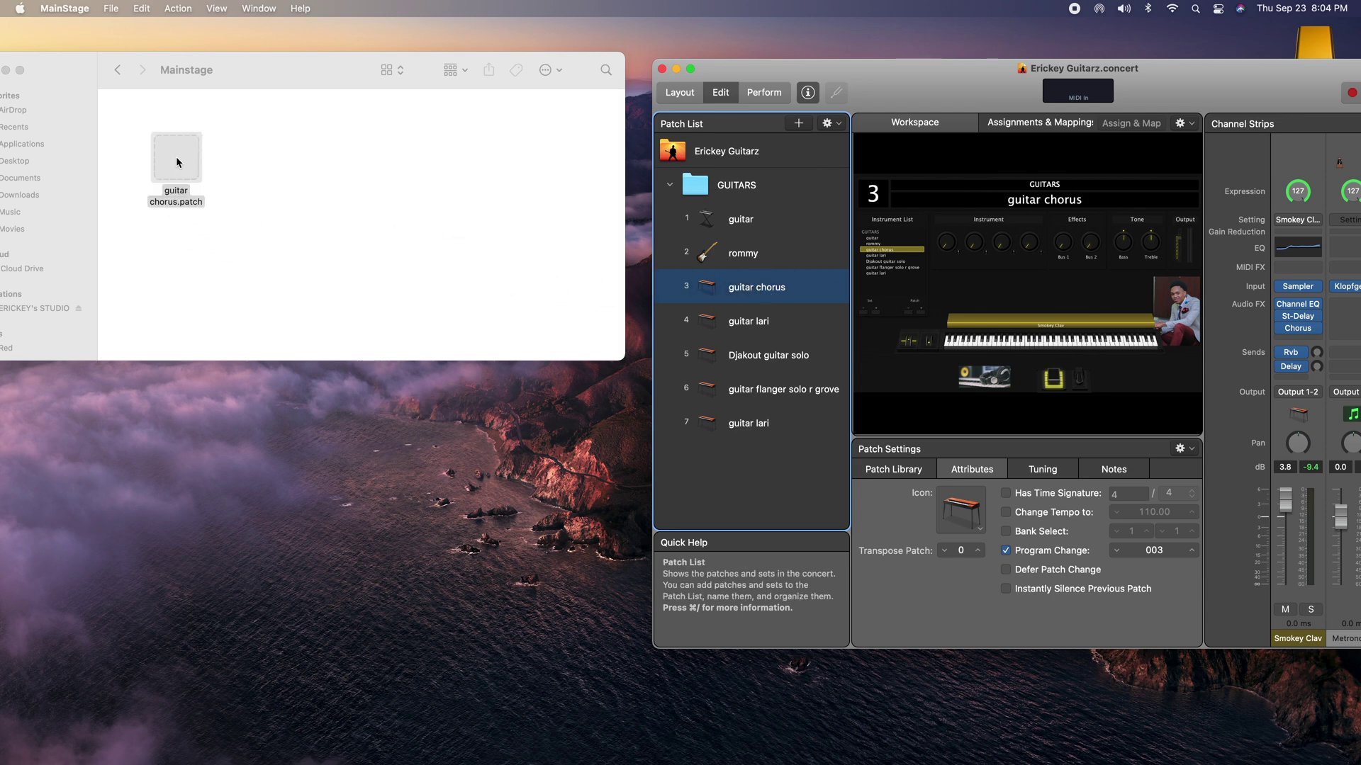
click(224, 178)
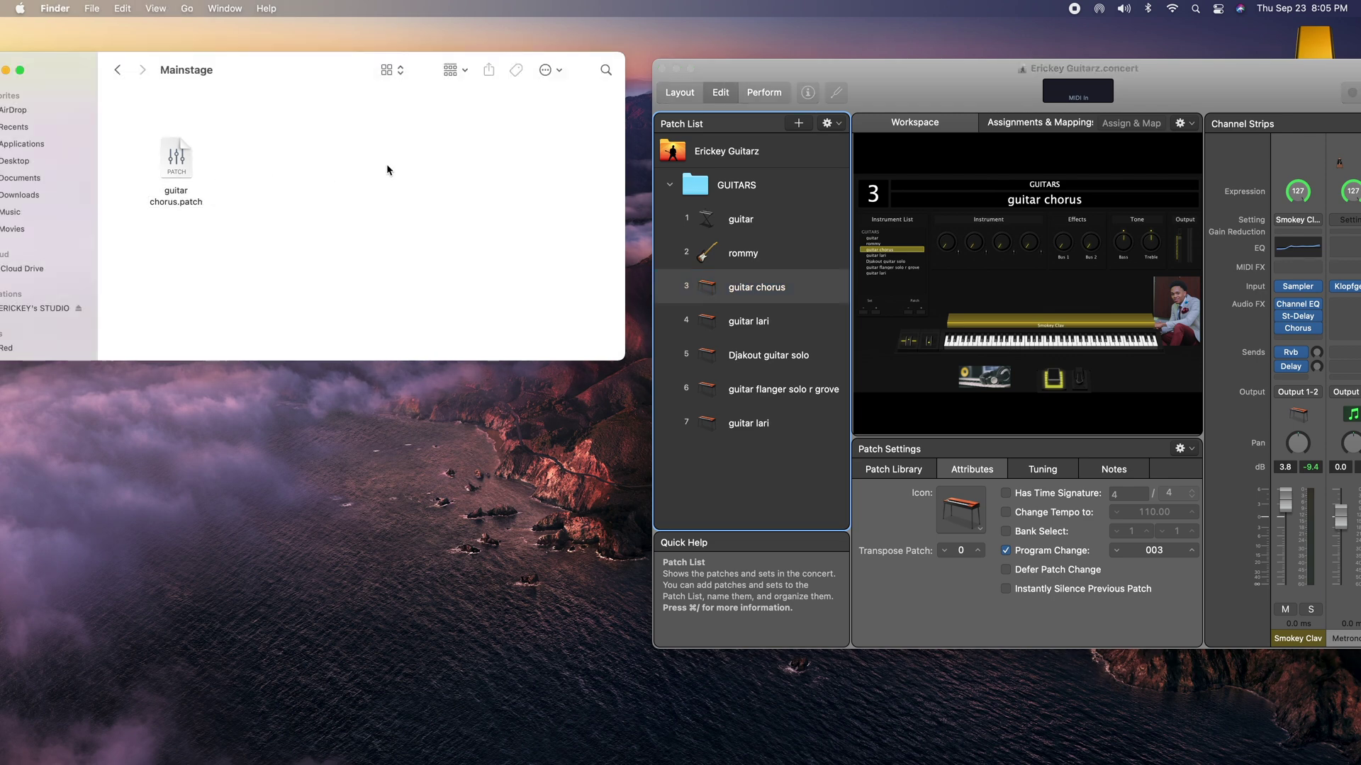
Export the guitar patch into the Mainstage folder, then close the concert
click(745, 229)
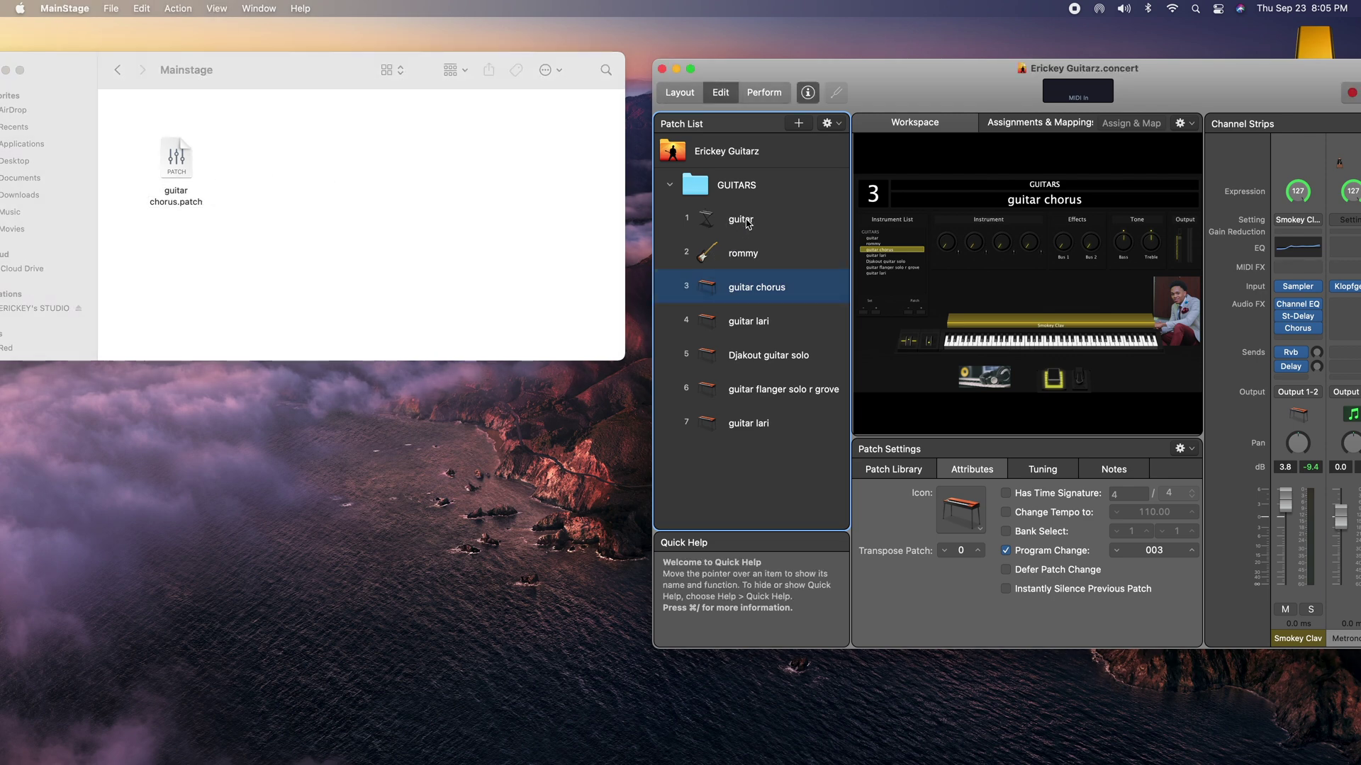
click(748, 224)
drag(747, 224, 300, 169)
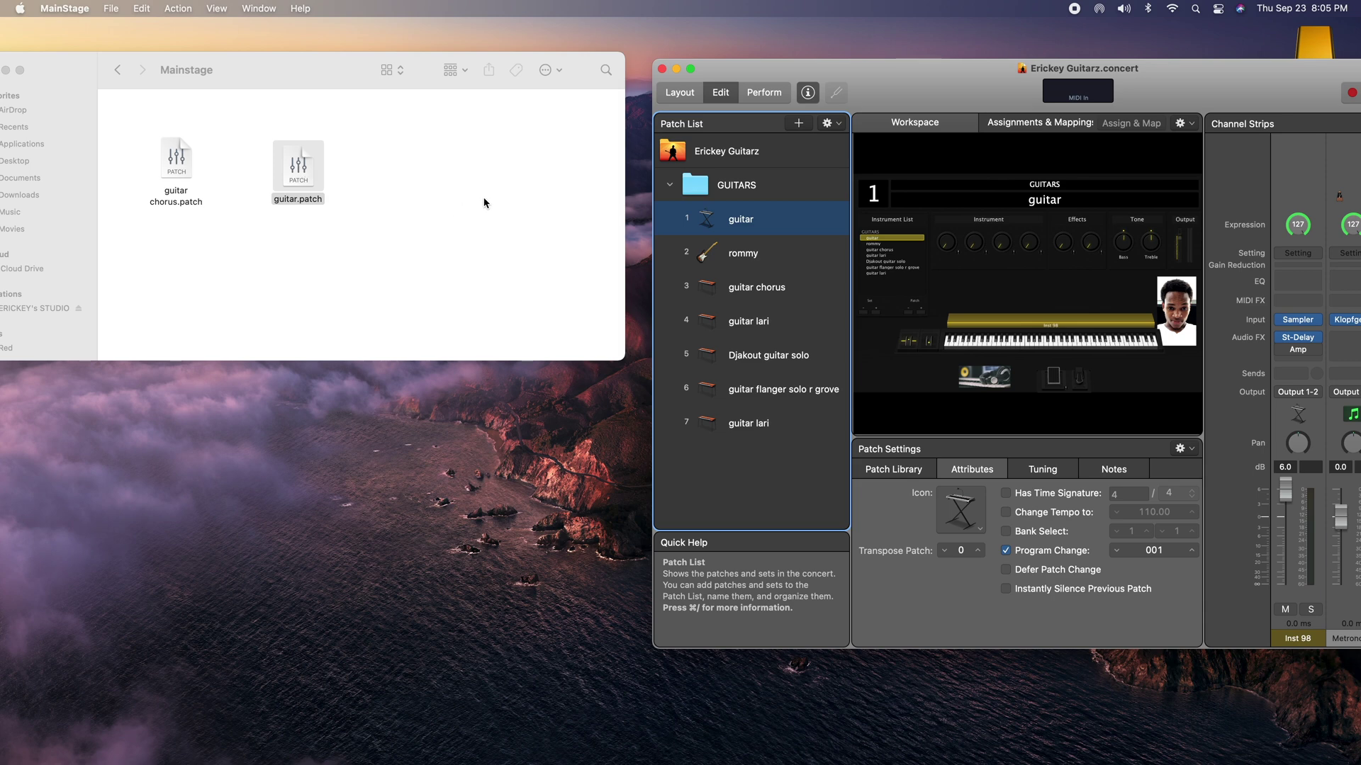
drag(897, 86, 751, 97)
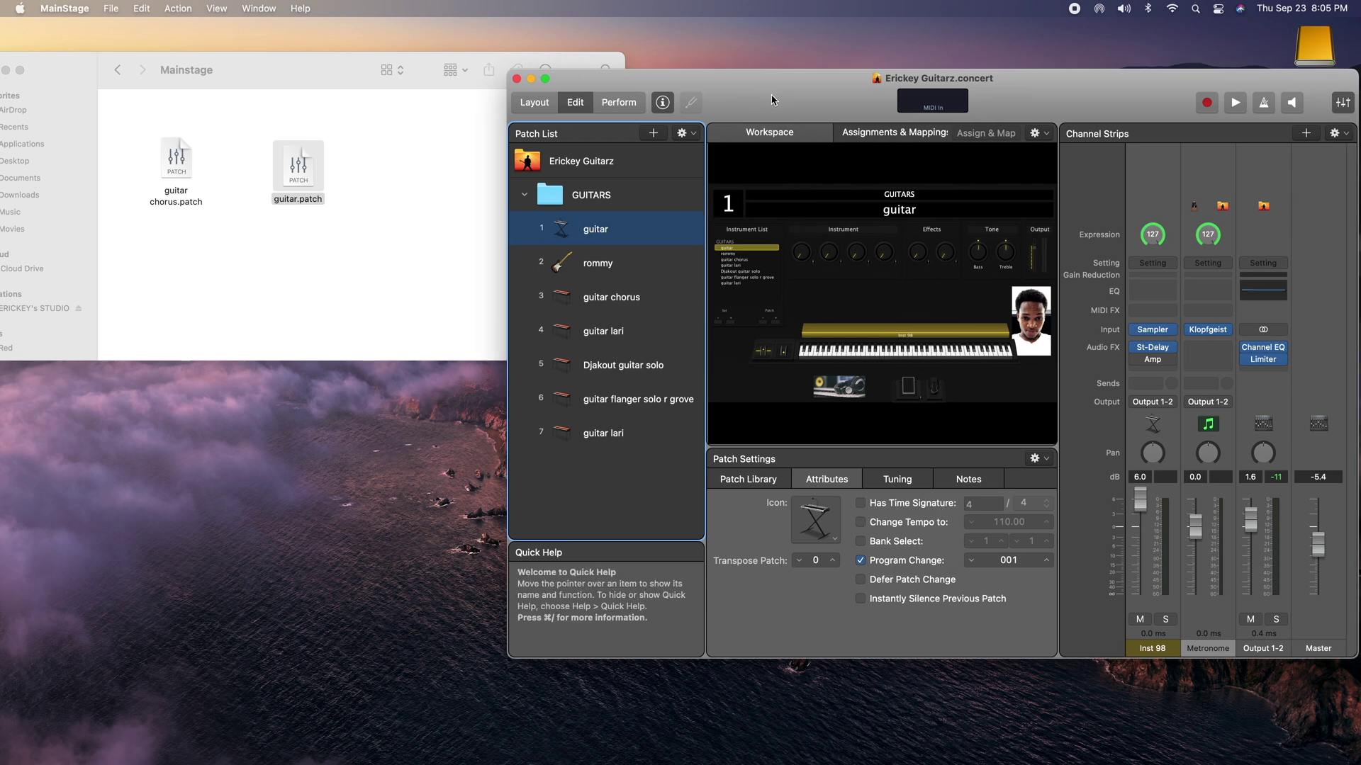
click(518, 80)
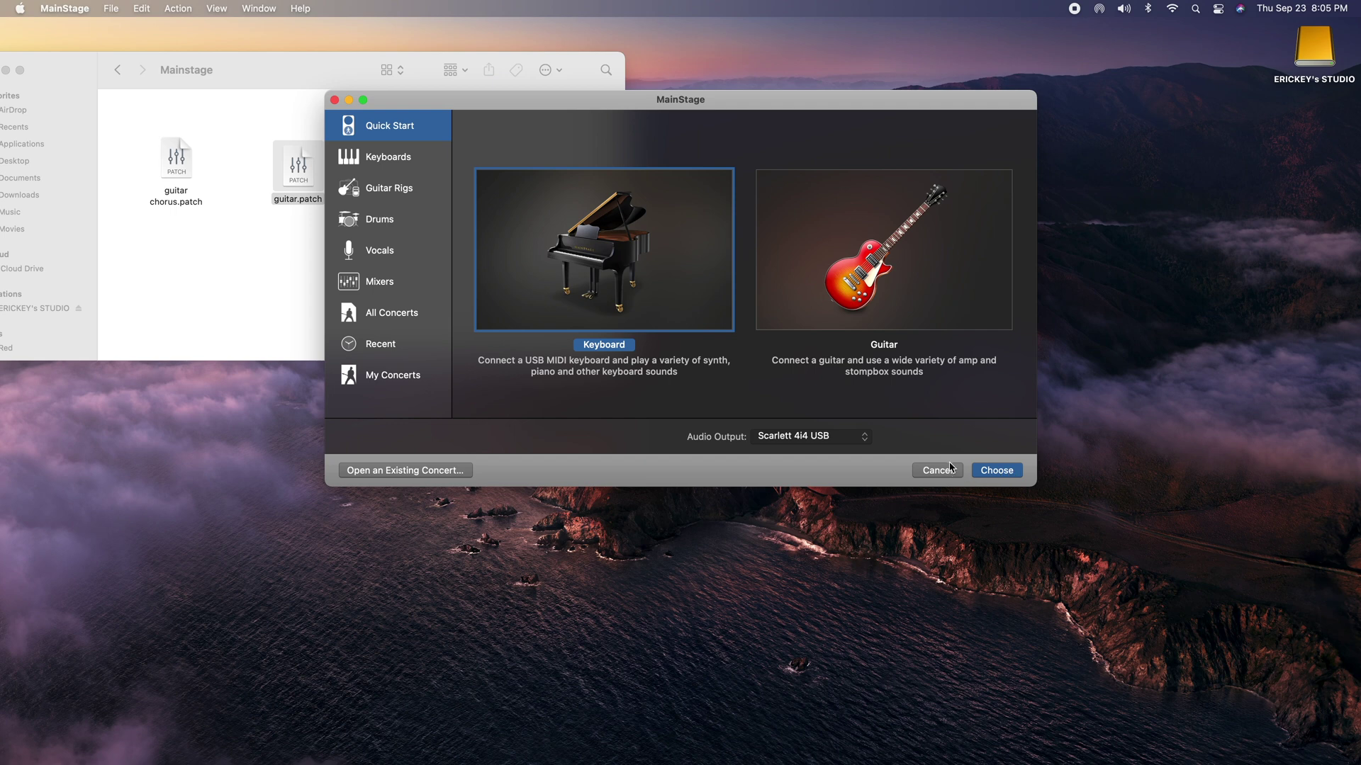
Dismiss MainStage's concert chooser and quit MainStage from its Dock menu
click(937, 470)
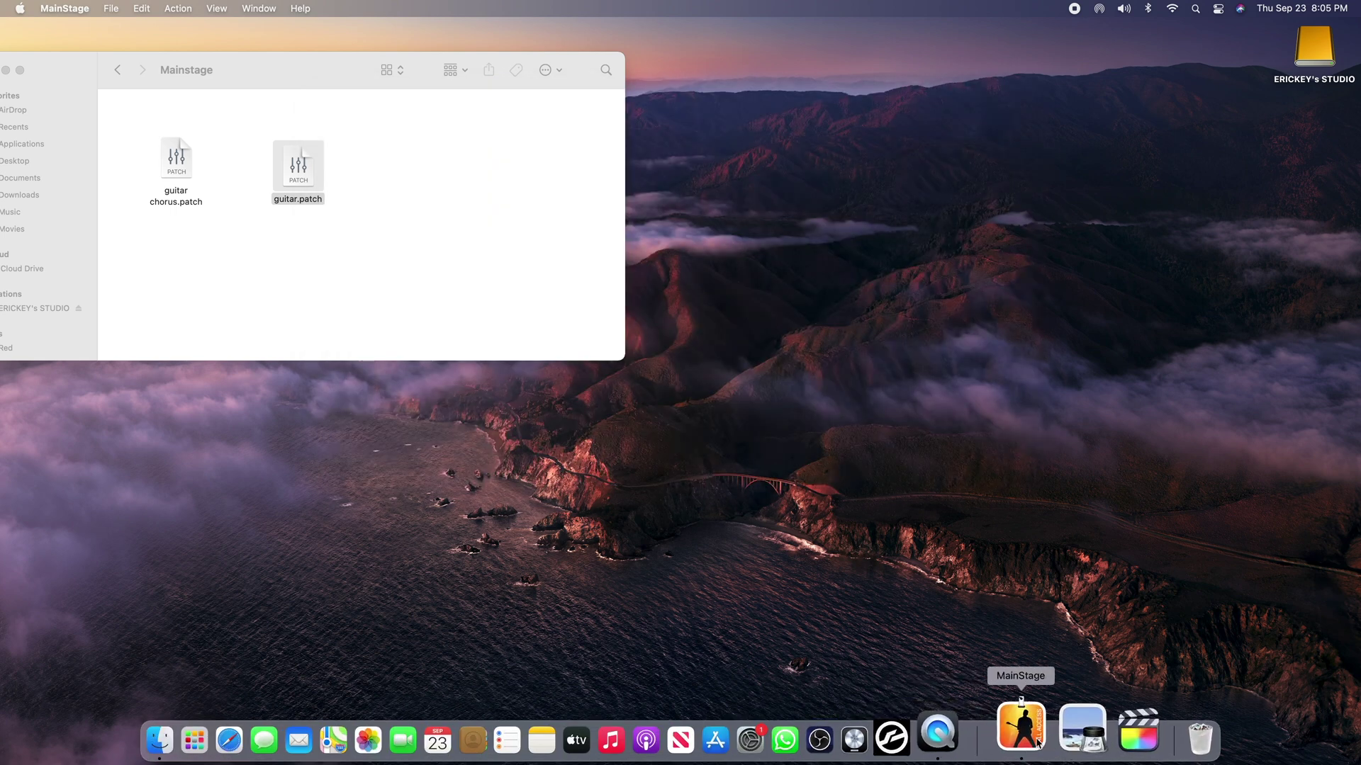
right_click(1036, 742)
click(1033, 667)
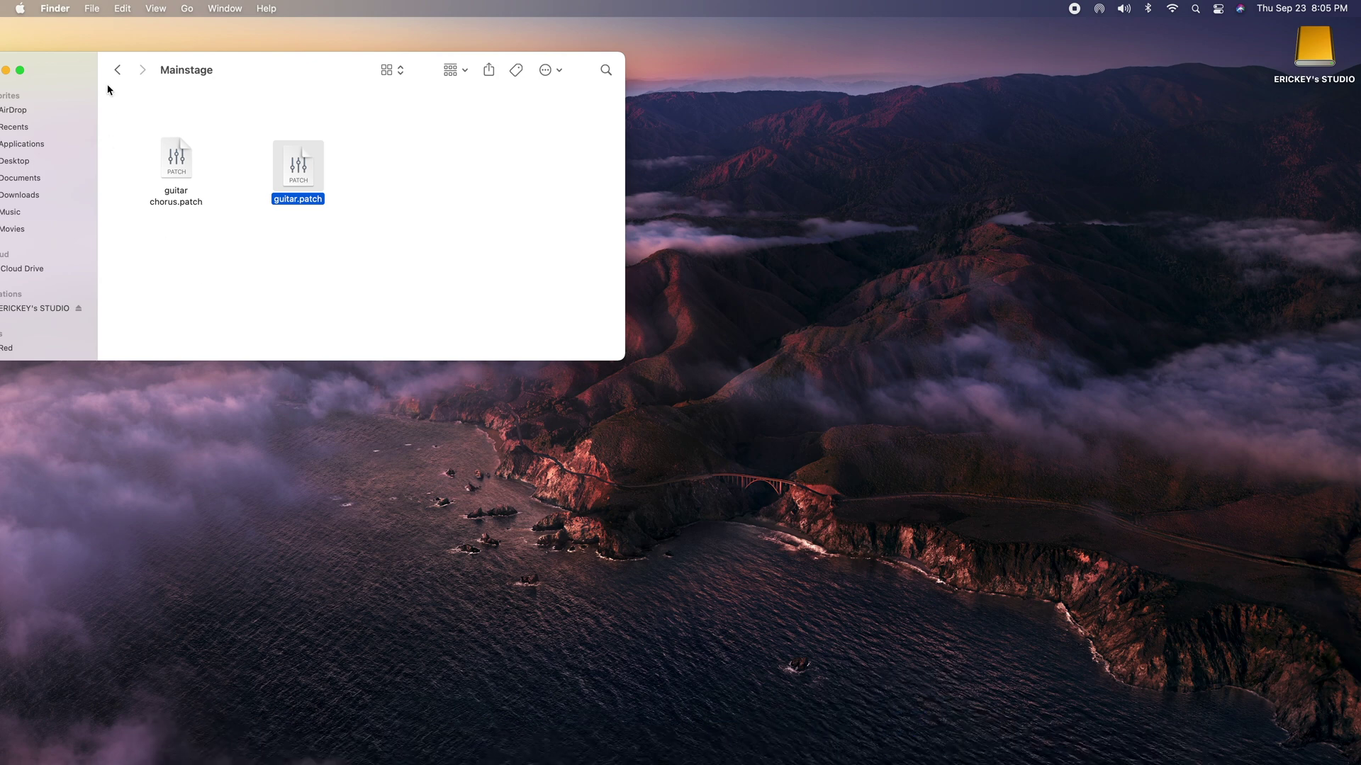
Group the Mainstage folder's files by Name, then close the Finder window
drag(63, 64, 328, 49)
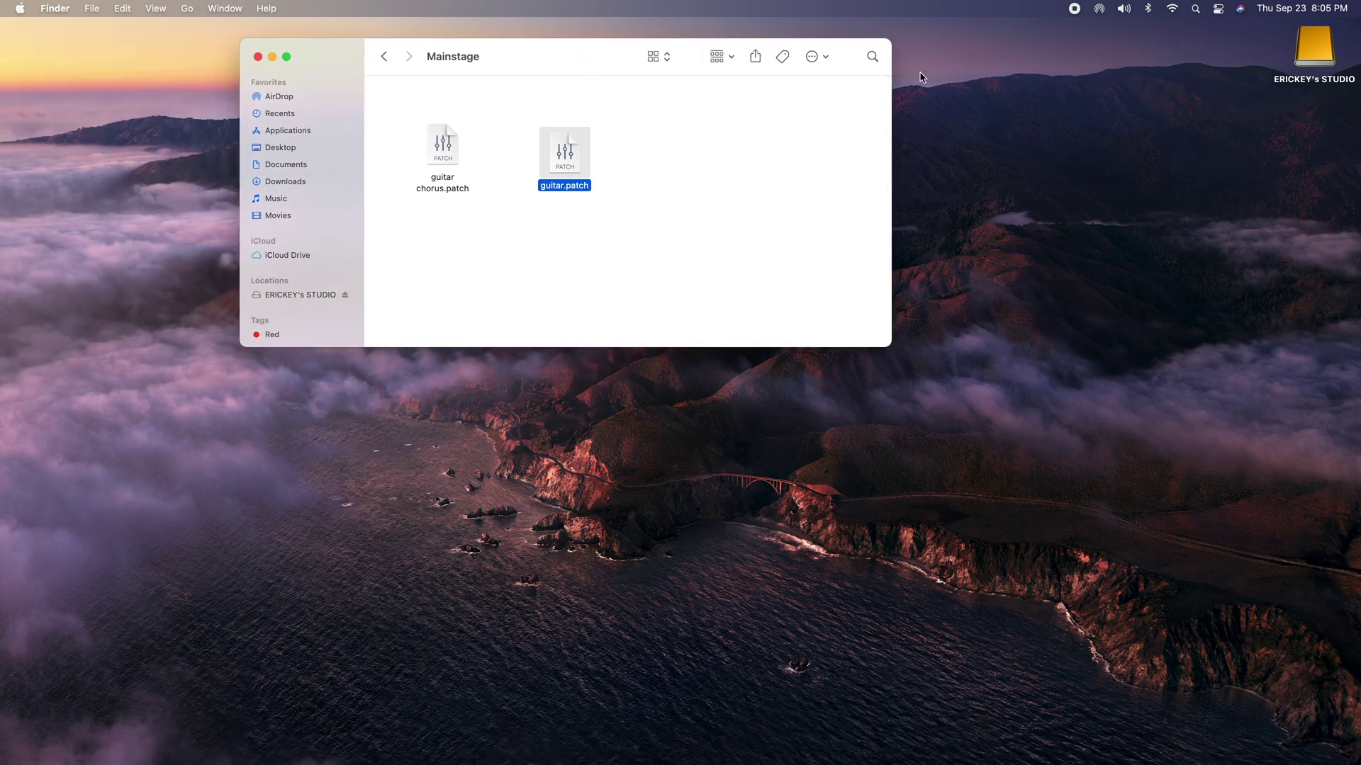
click(731, 60)
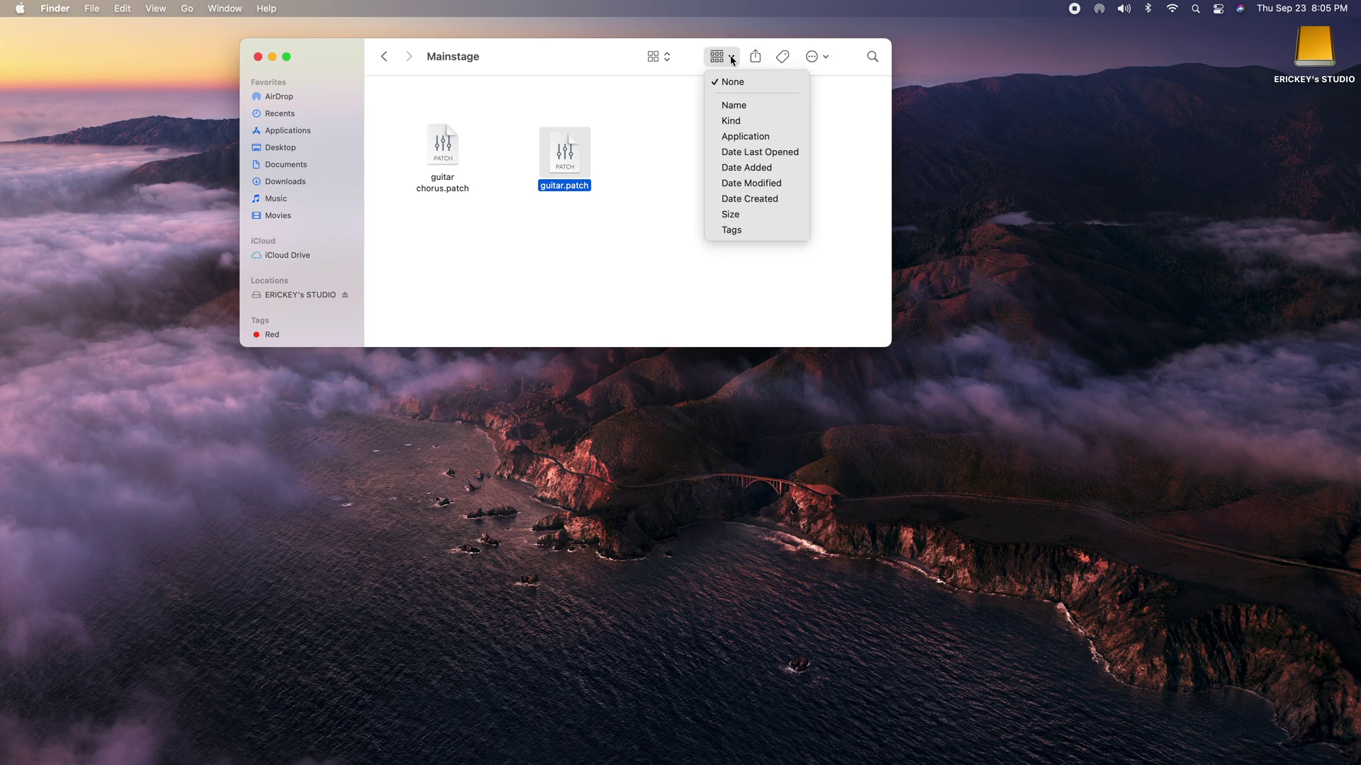
click(737, 106)
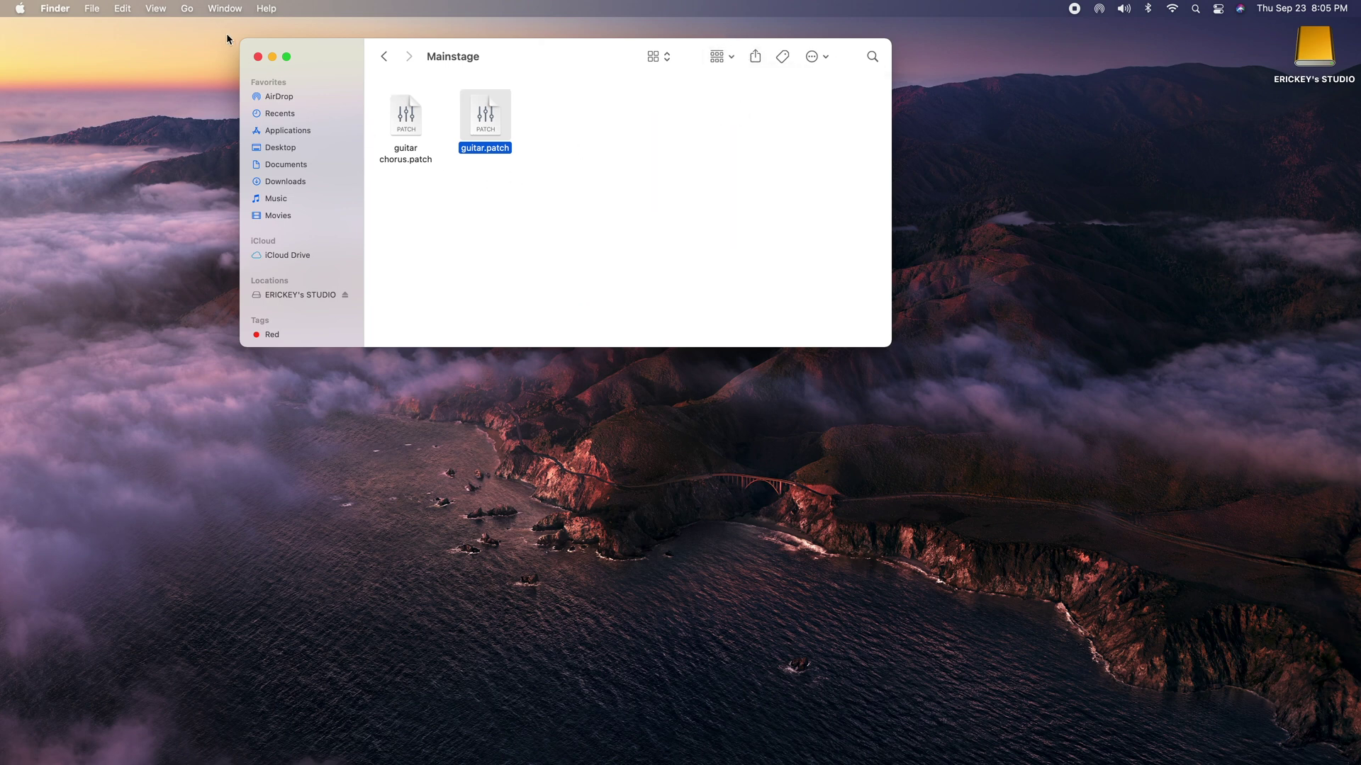
click(259, 58)
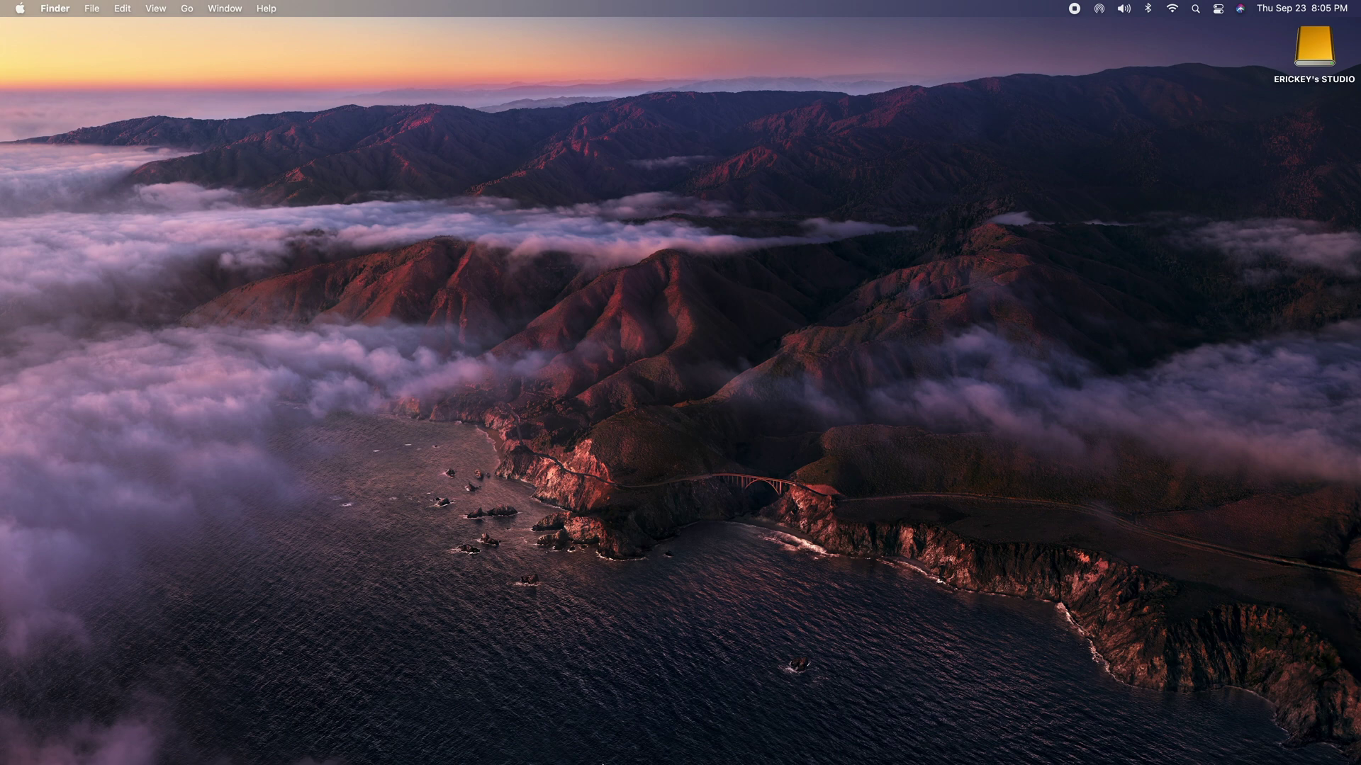
mouse_move(605, 764)
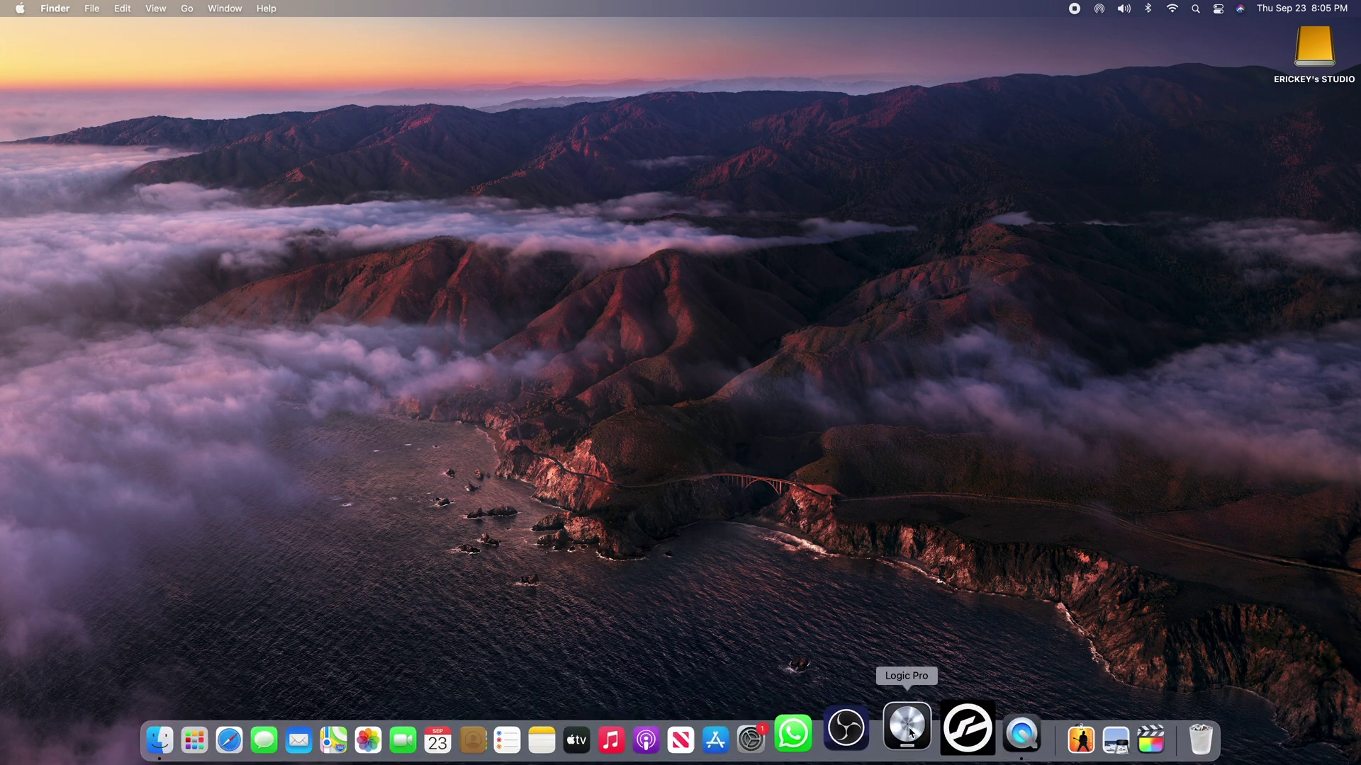
Launch Logic Pro with the new konpa TW project and show User Patches in the Library
click(910, 732)
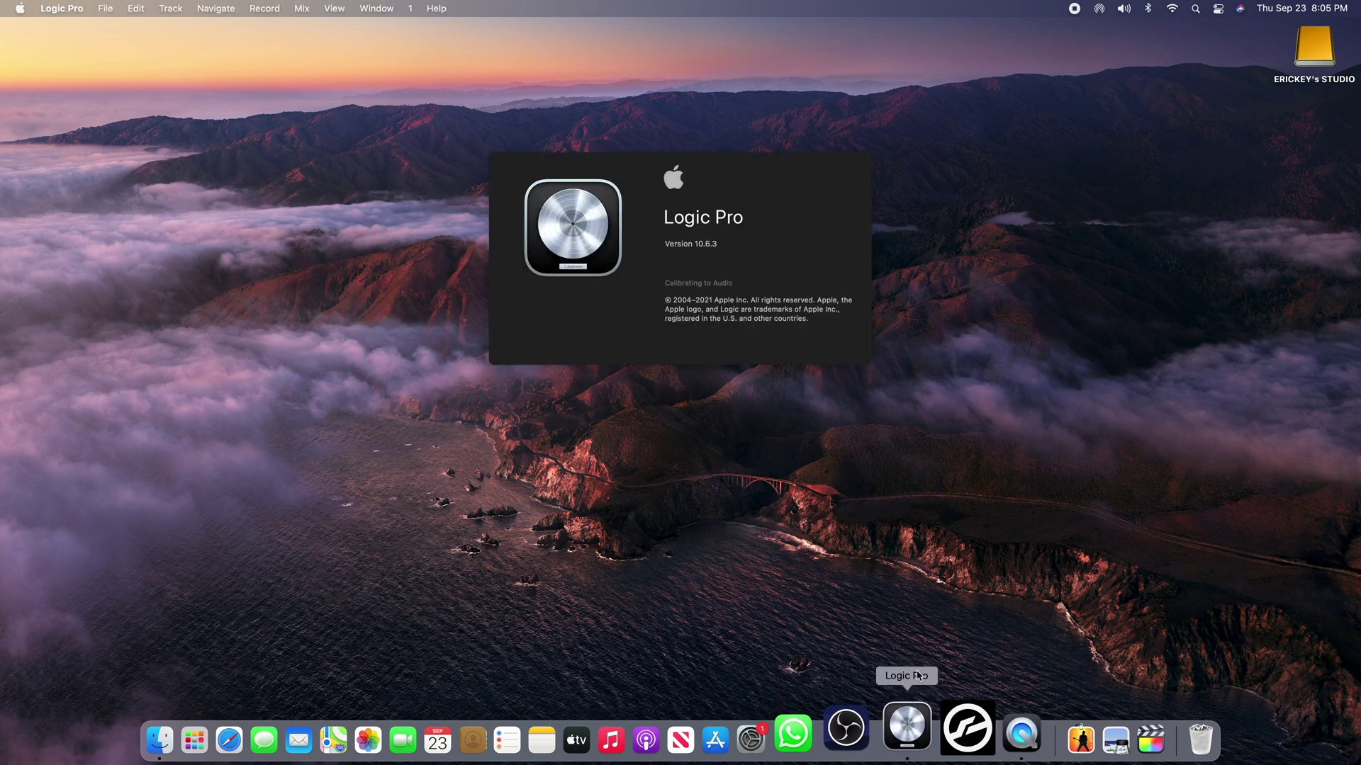
right_click(910, 701)
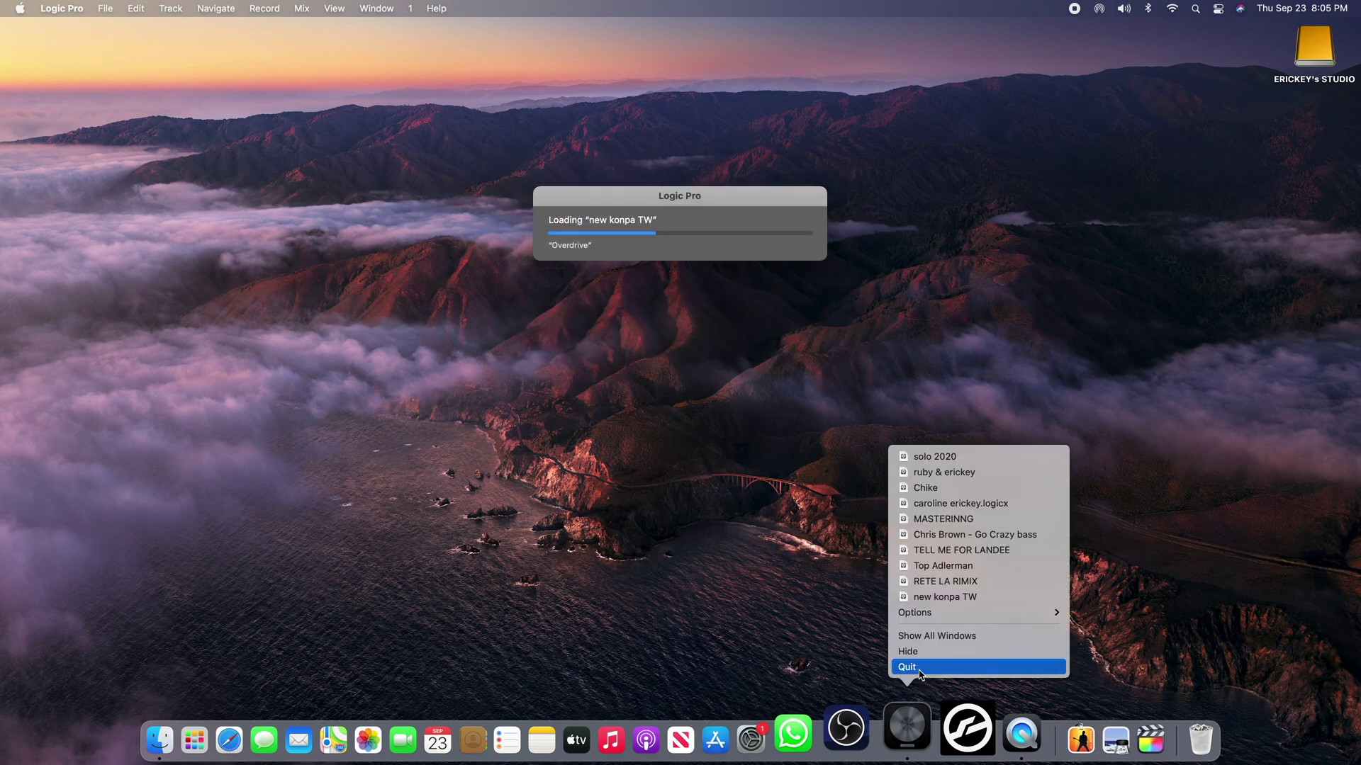
click(787, 632)
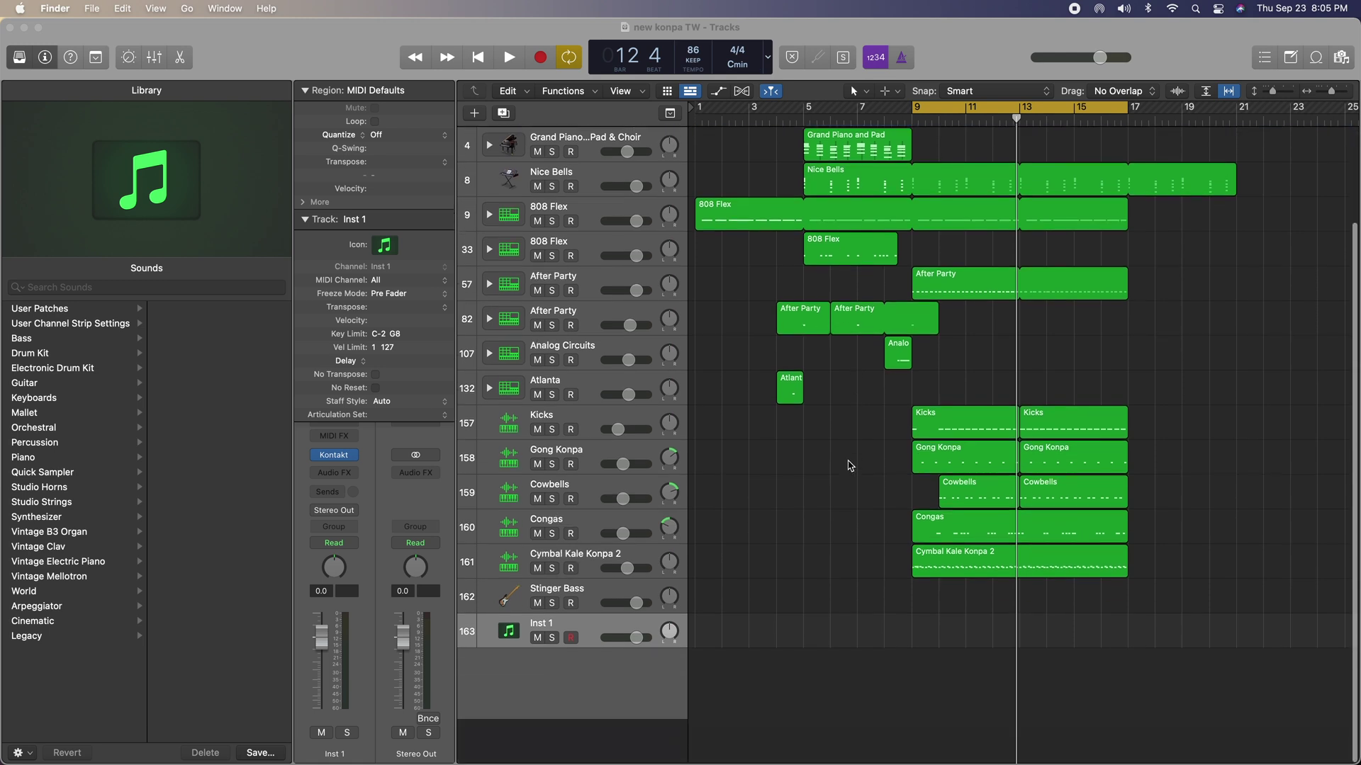
scroll(799, 456, up, 1)
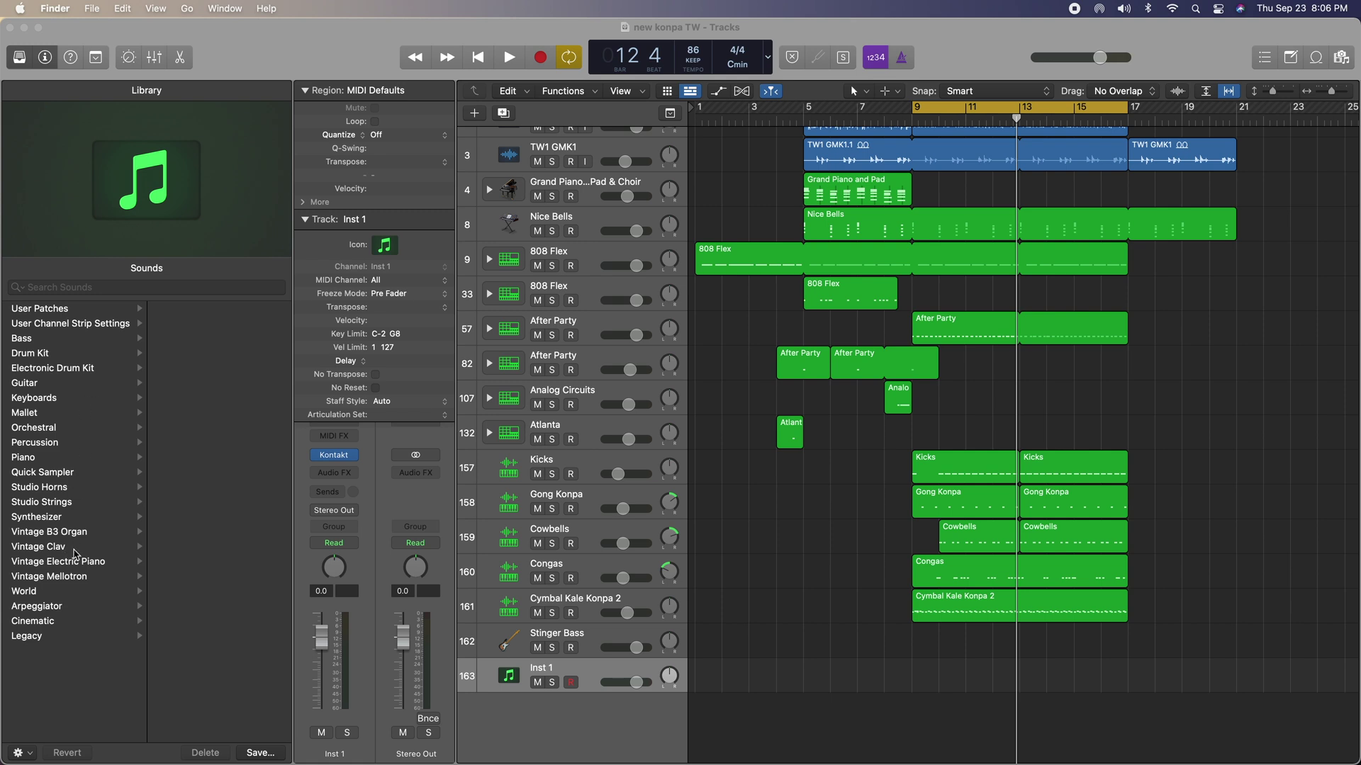
click(59, 312)
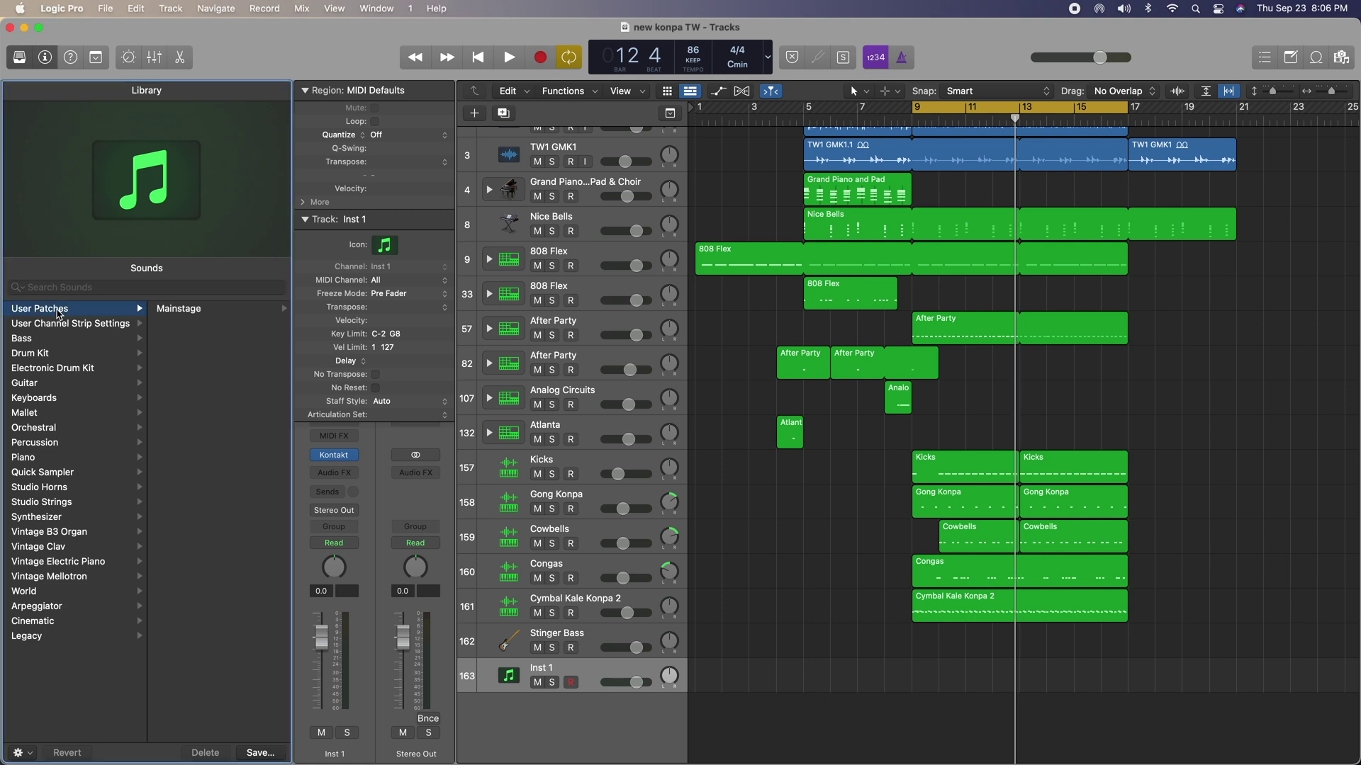
Load guitar chorus from the Library's Mainstage folder, turning the track into Smokey Clav
click(197, 314)
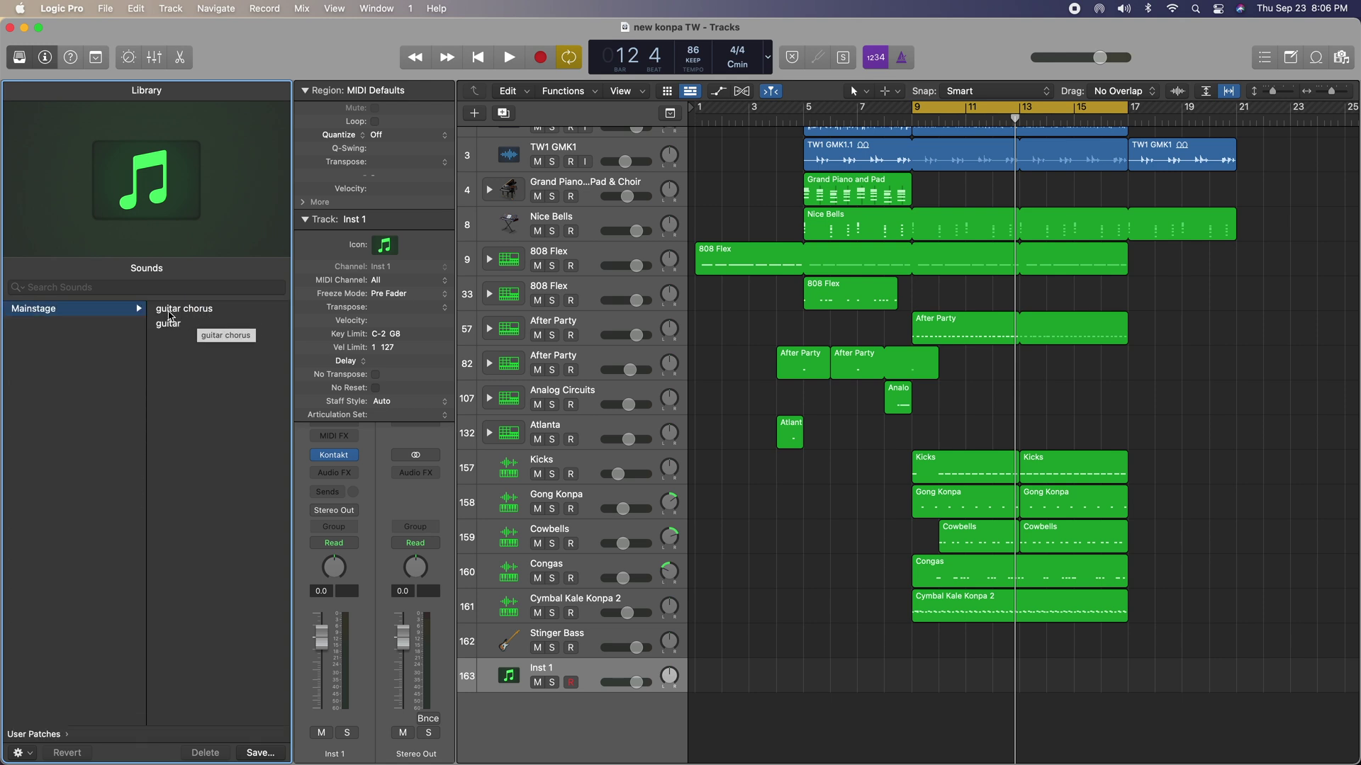
click(182, 314)
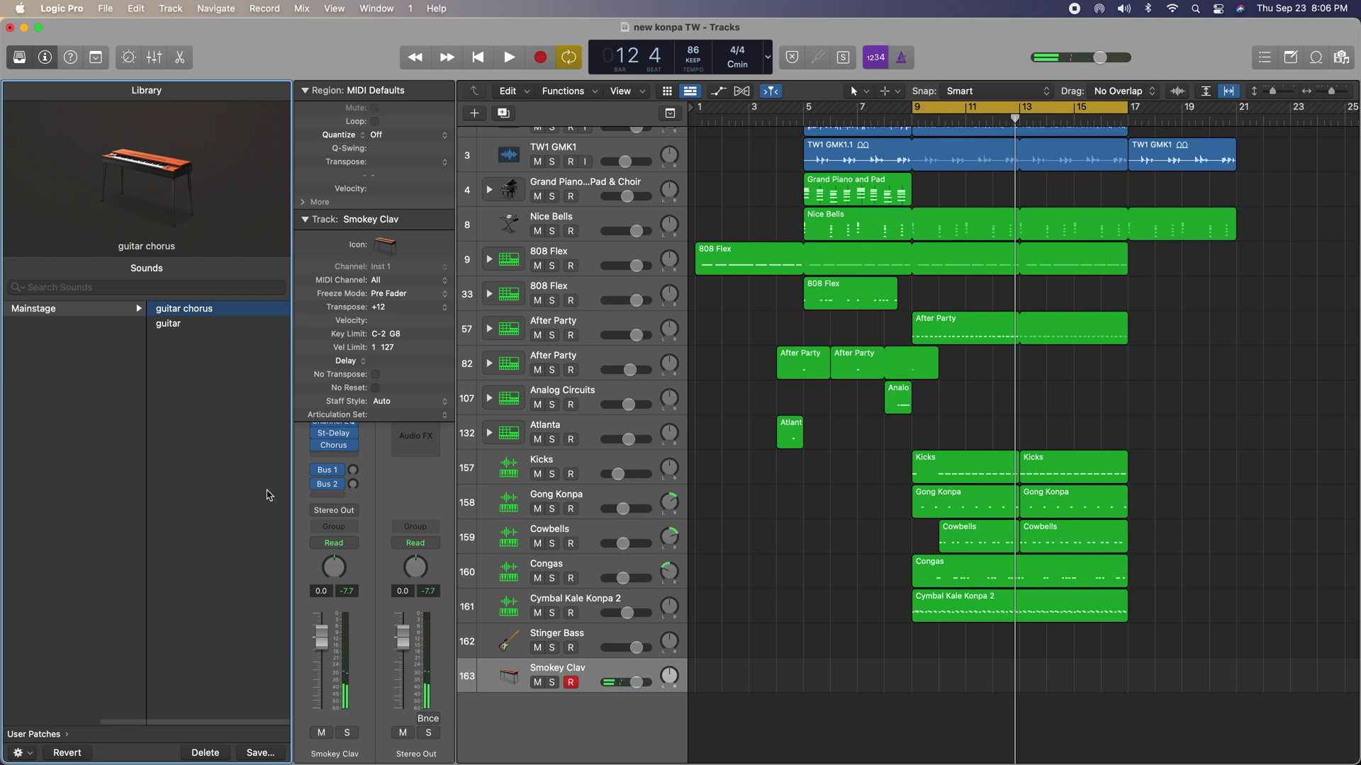
Swap in the guitar patch from the Mainstage folder and collapse the inspector's Region section
click(181, 327)
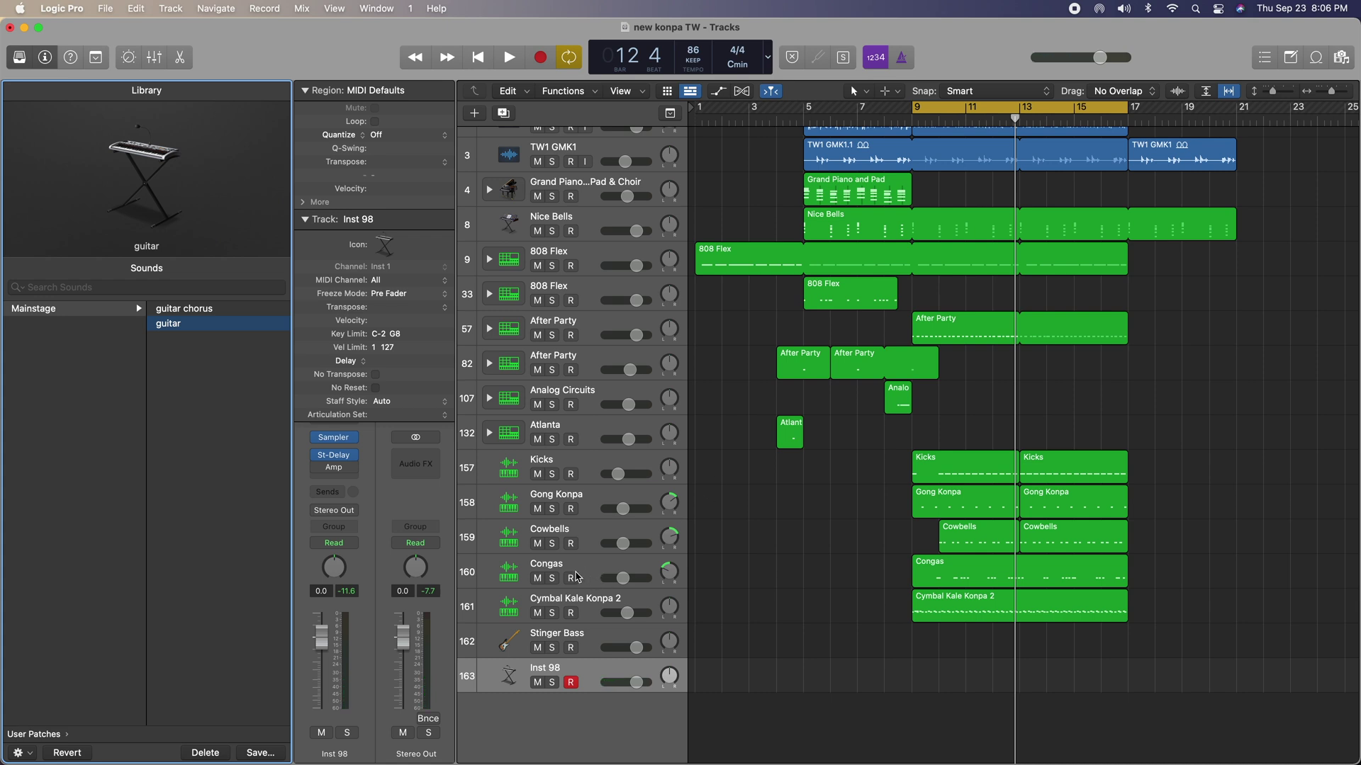
mouse_move(330, 460)
click(307, 90)
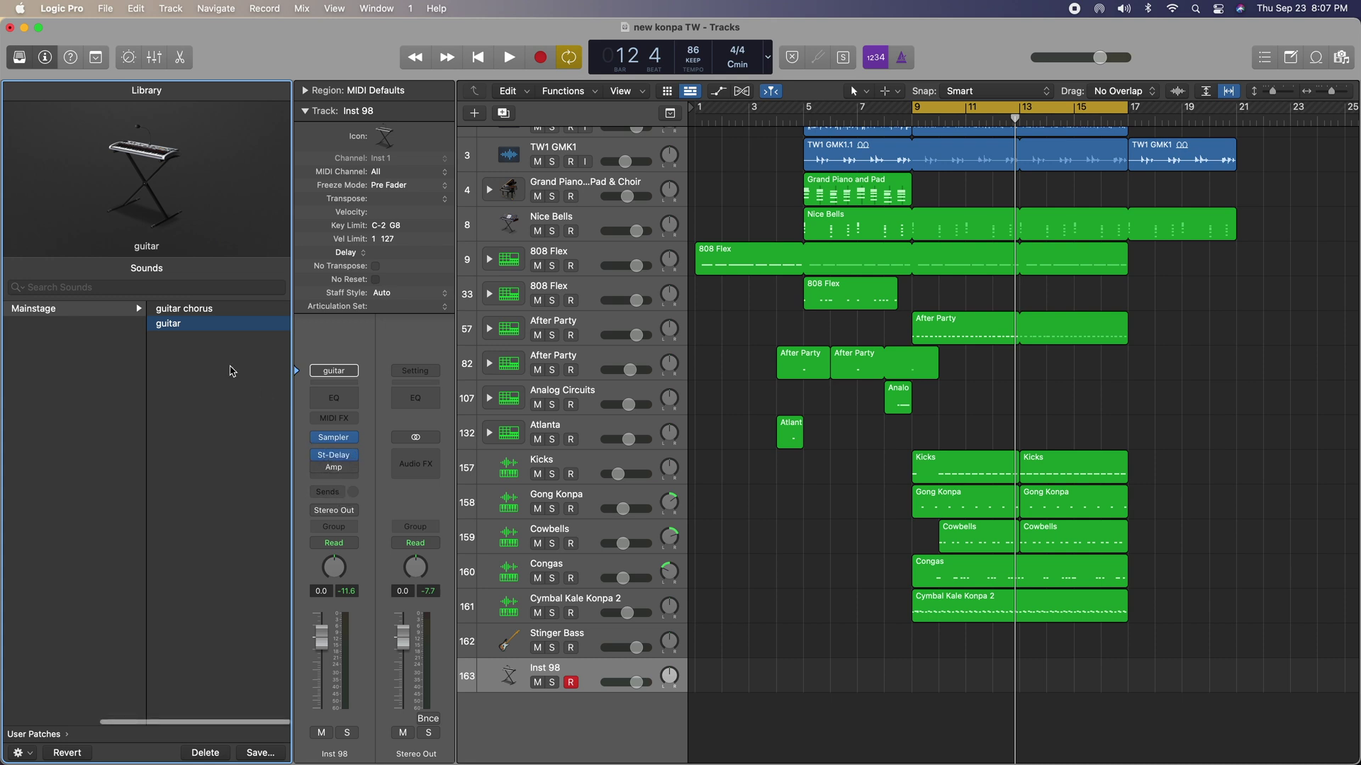
Enable the Amp plug-in on the Inst 98 channel strip
mouse_move(320, 459)
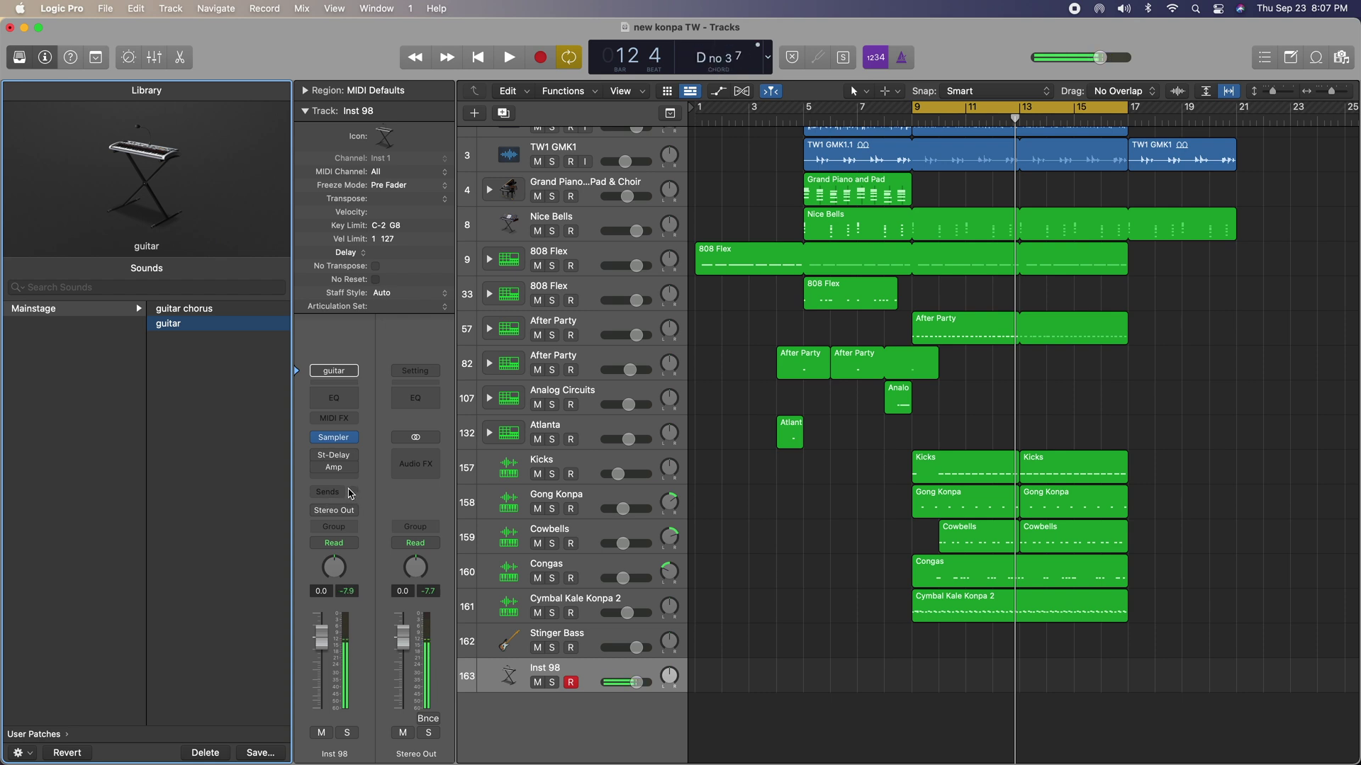
click(318, 457)
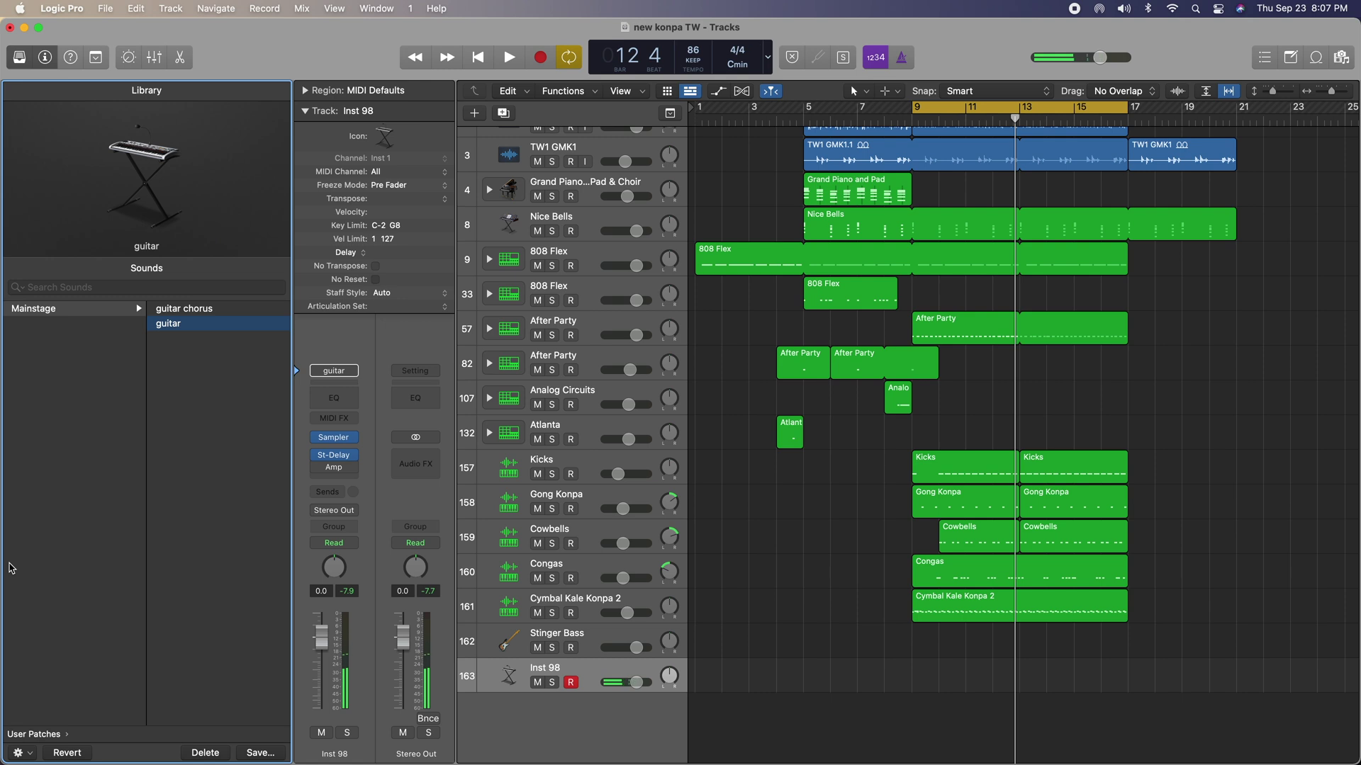
mouse_move(339, 469)
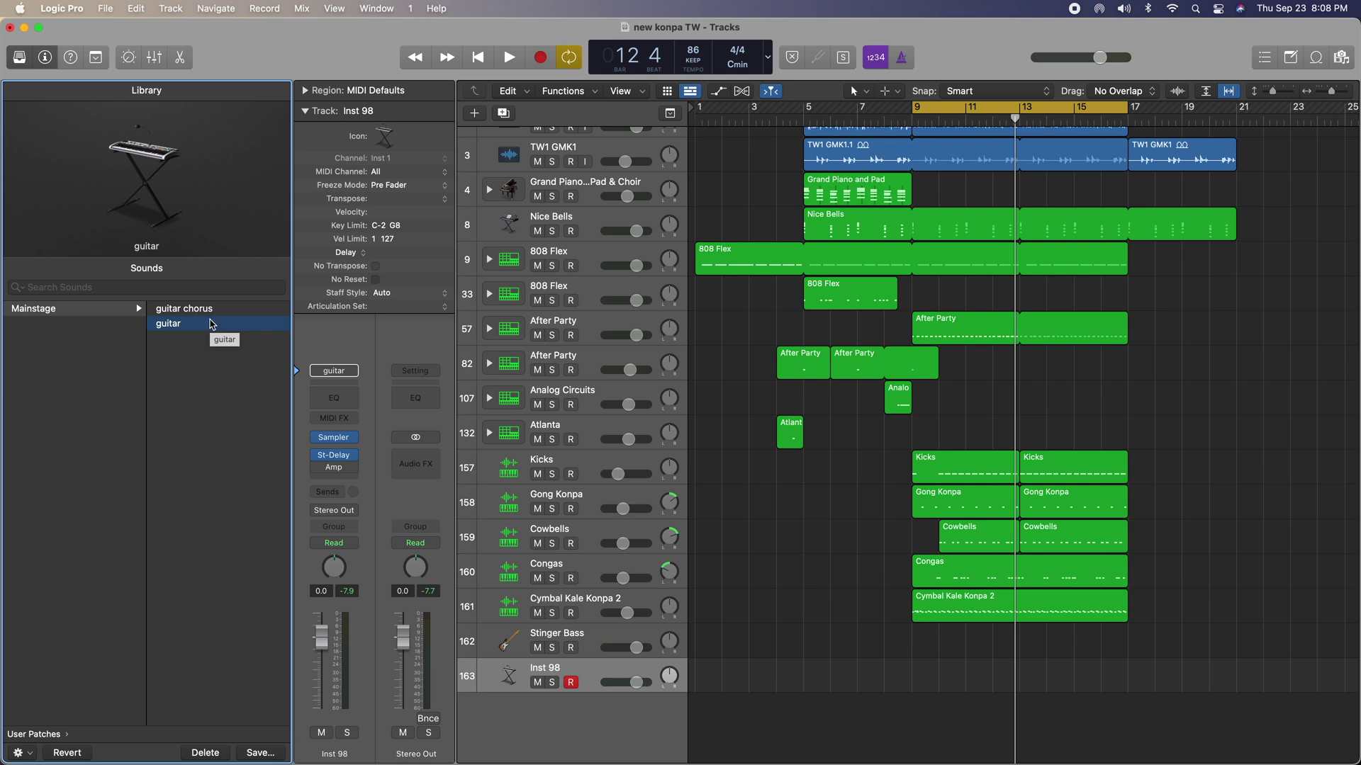
click(336, 438)
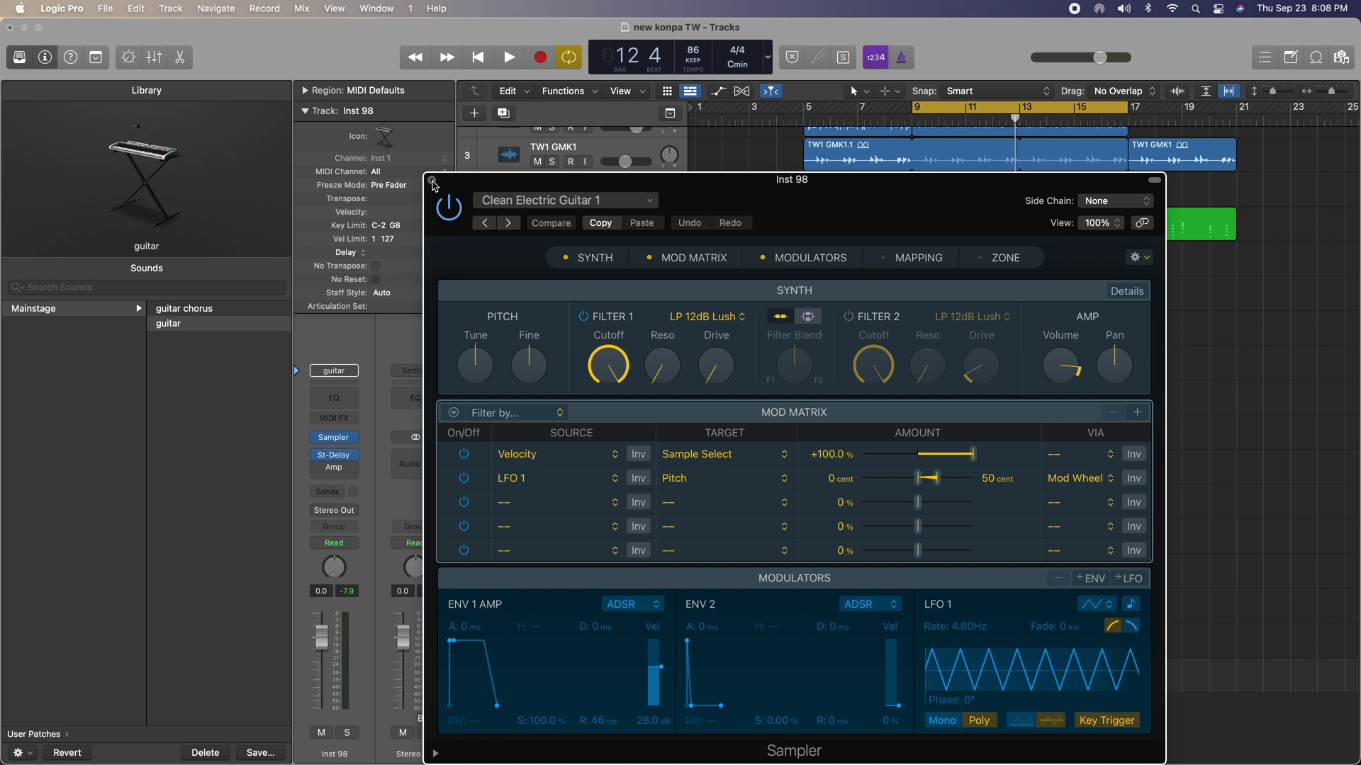
click(432, 182)
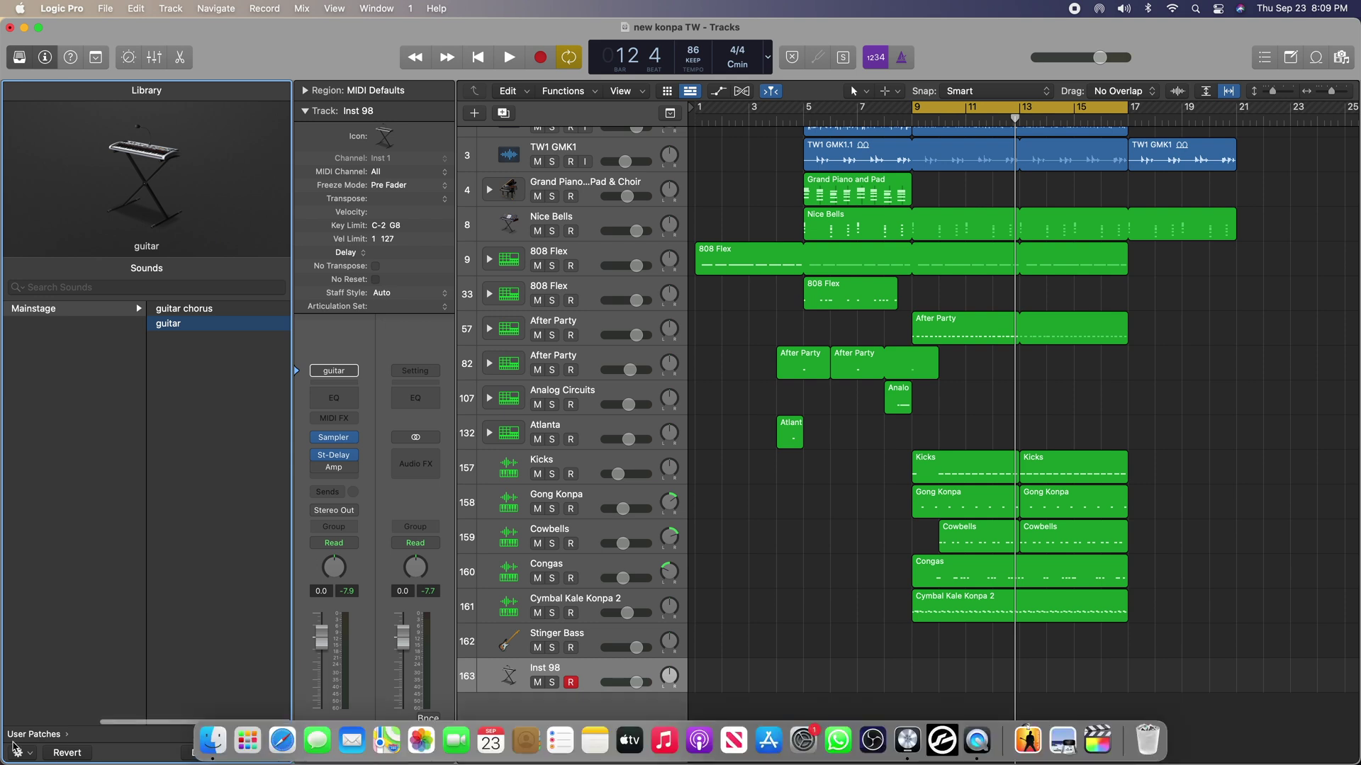
click(36, 734)
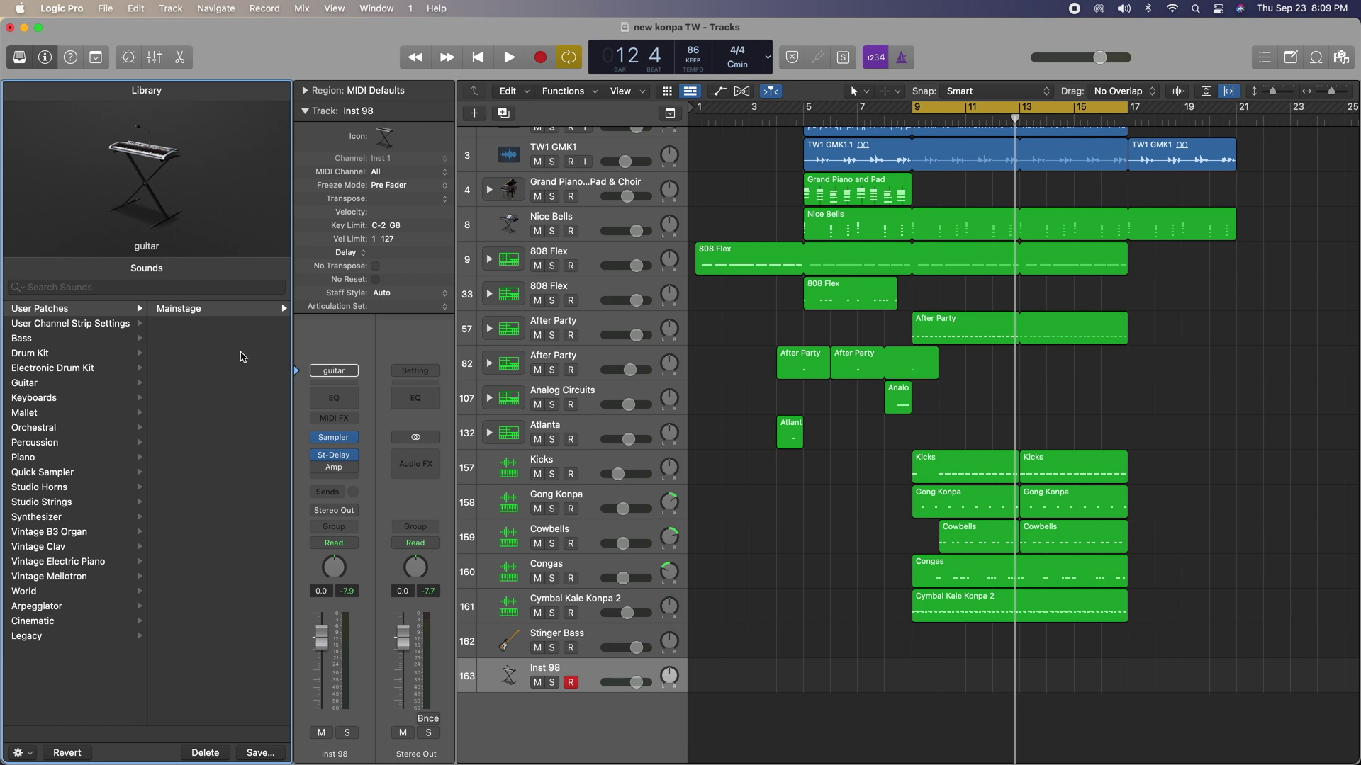
click(220, 310)
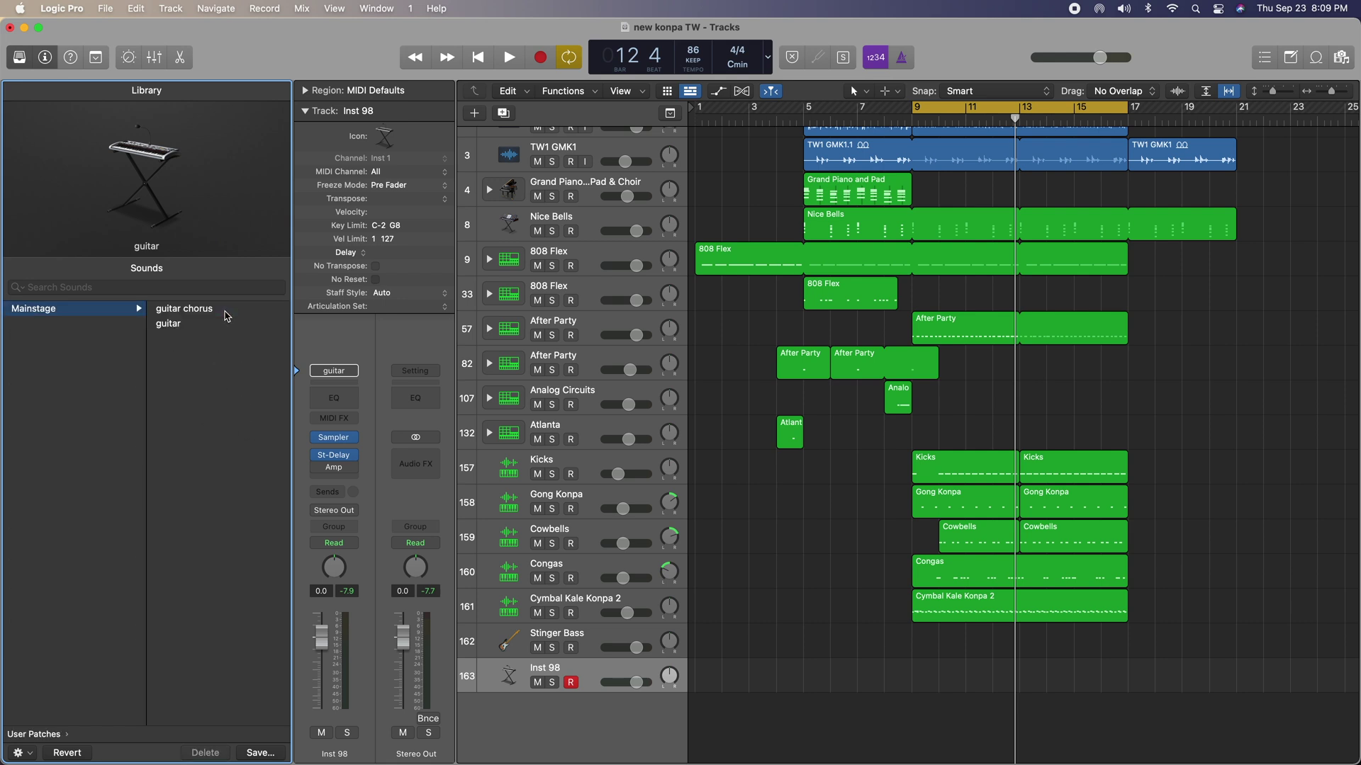